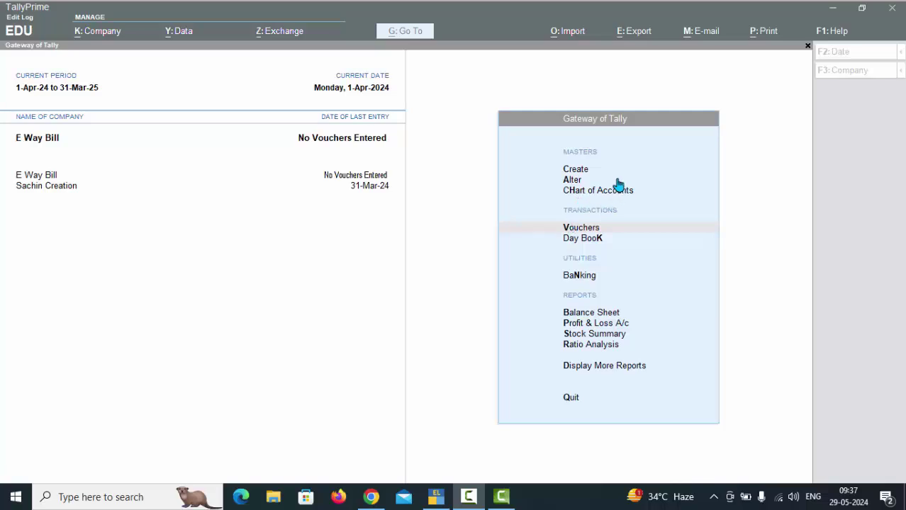
Start a purchase voucher with supplier invoice number 7888
{"action": "left_click", "coordinate": [594, 227]}
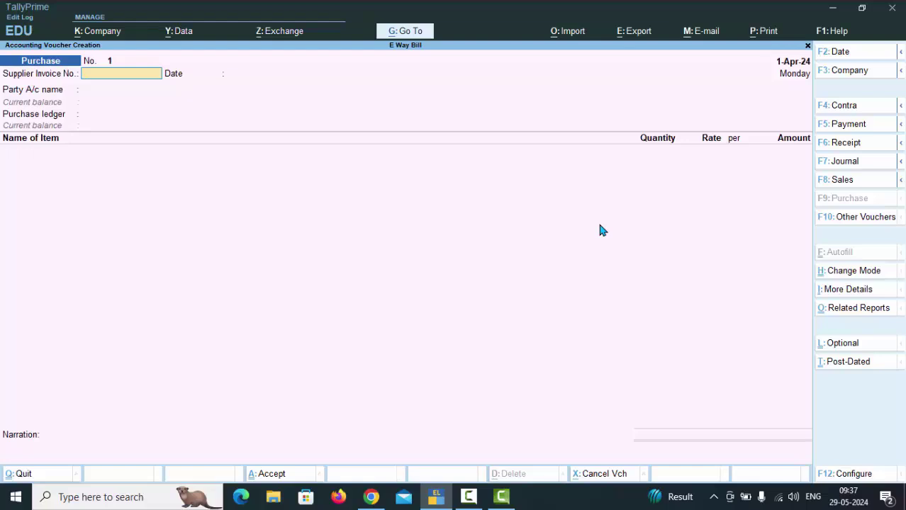
{"action": "type", "text": "7888"}
{"action": "key", "text": "Return"}
{"action": "key", "text": "Return"}
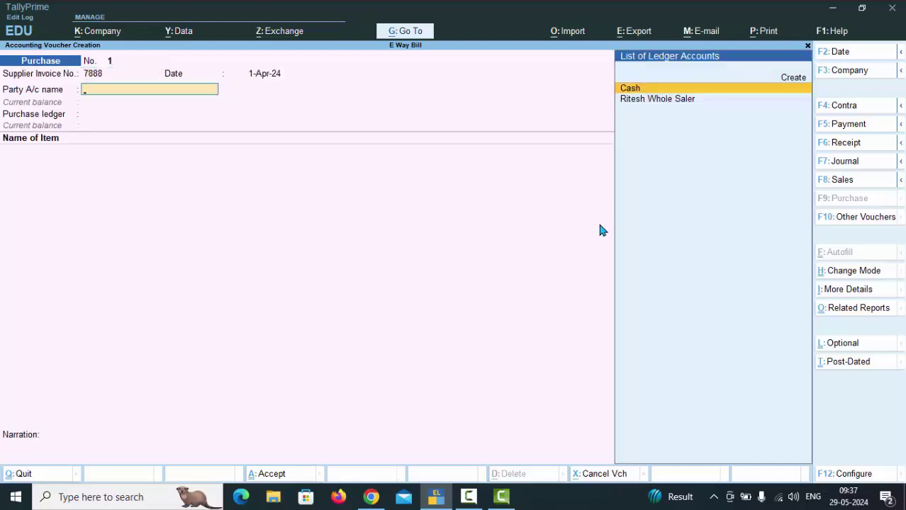
Create a new party ledger named Whole Saler under Sundry Creditors
{"action": "key", "text": "alt+c"}
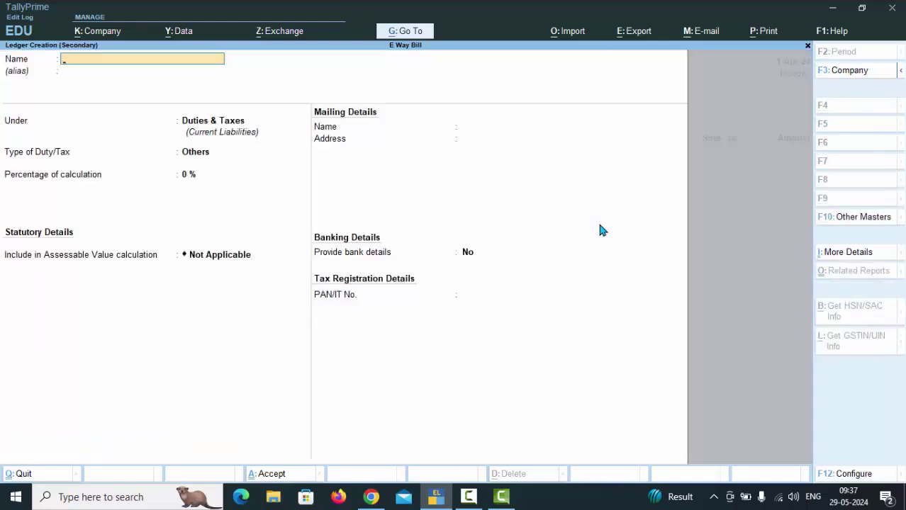
{"action": "type", "text": "Whol"}
{"action": "type", "text": "er"}
{"action": "type", "text": " Saa"}
{"action": "key", "text": "BackSpace"}
{"action": "type", "text": "ler"}
{"action": "key", "text": "Return"}
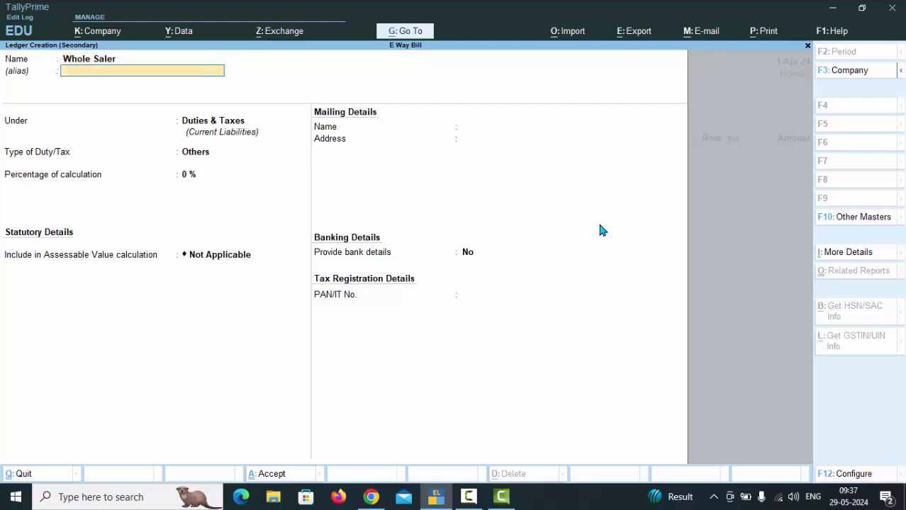
{"action": "key", "text": "Return"}
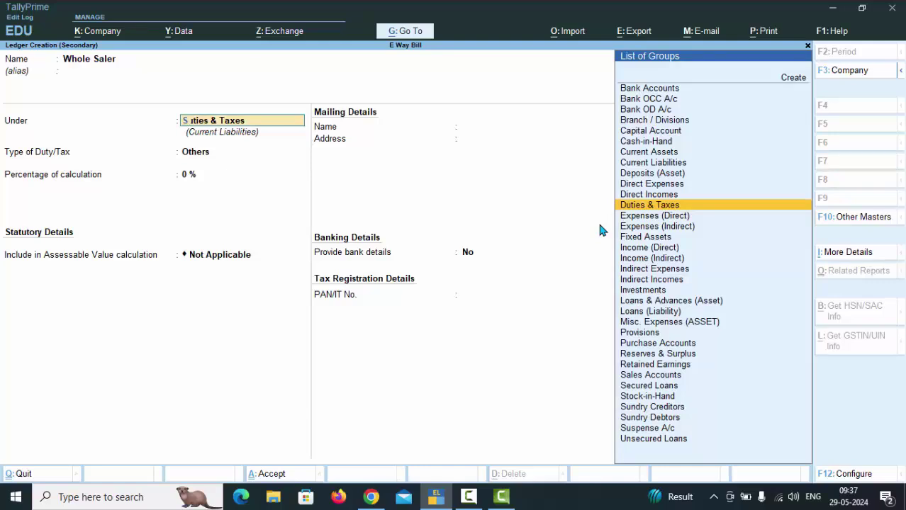
{"action": "type", "text": "S"}
{"action": "key", "text": "Down"}
{"action": "key", "text": "Down"}
{"action": "key", "text": "Down"}
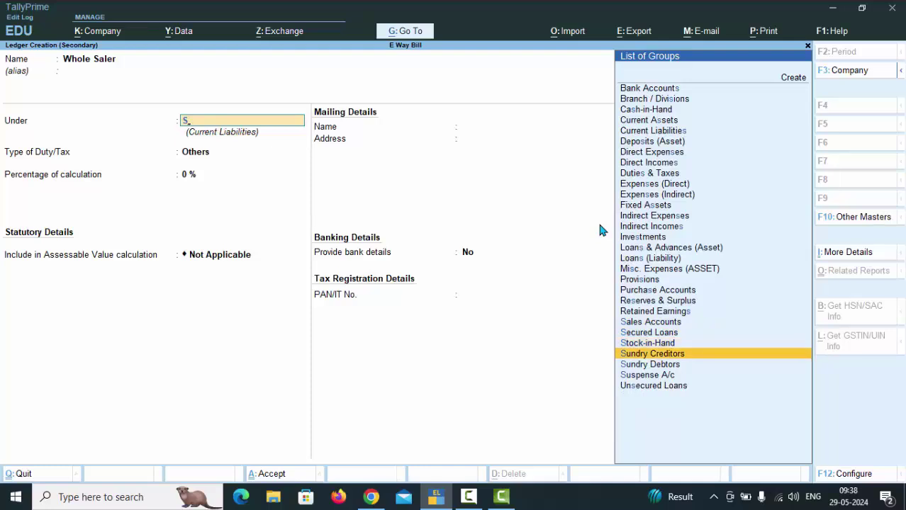
{"action": "key", "text": "Return"}
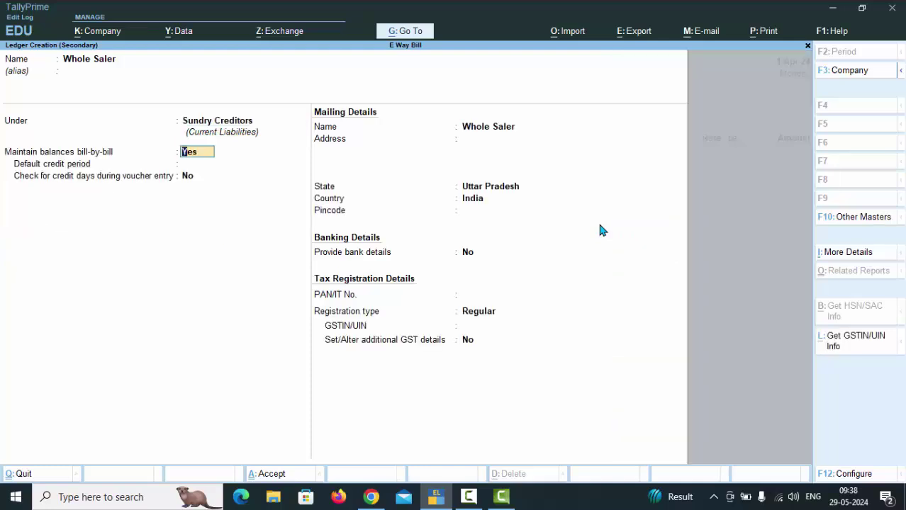
{"action": "key", "text": "Return"}
{"action": "key", "text": "Return"}
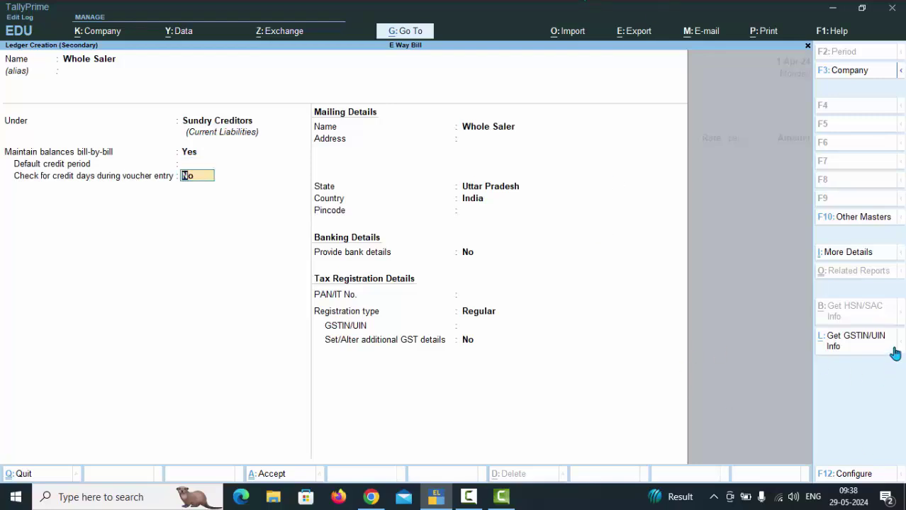
Give Whole Saler Uttar Pradesh state, Regular GST registration and its GSTIN, then save the ledger
{"action": "left_click", "coordinate": [866, 342]}
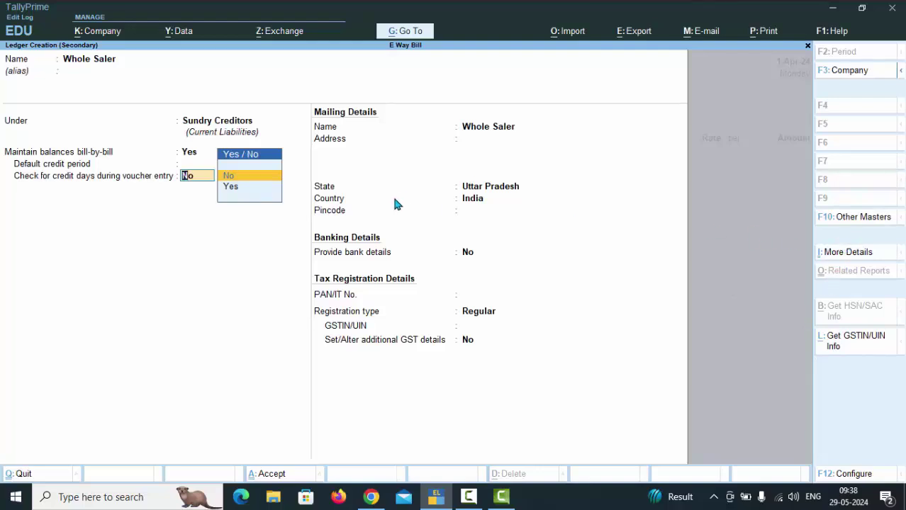
{"action": "key", "text": "Return"}
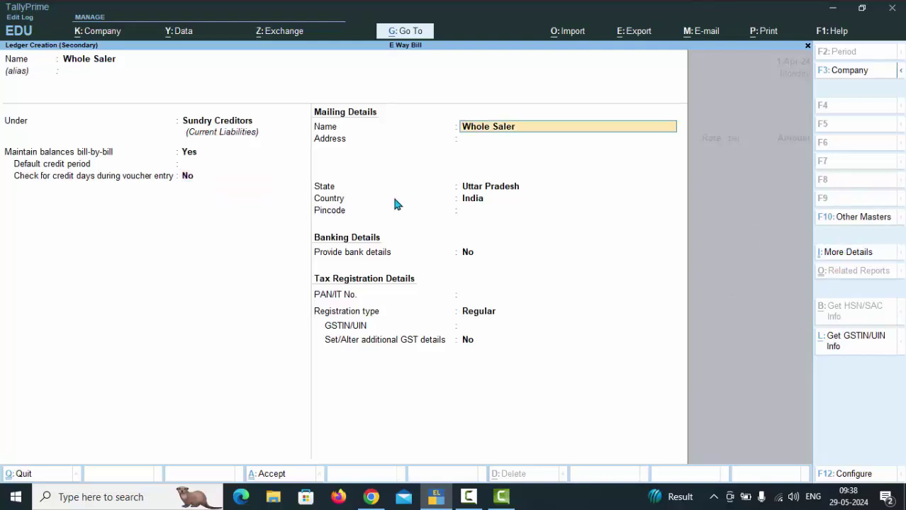
{"action": "key", "text": "Return"}
{"action": "key", "text": "Return"}
{"action": "key", "text": "Return"}
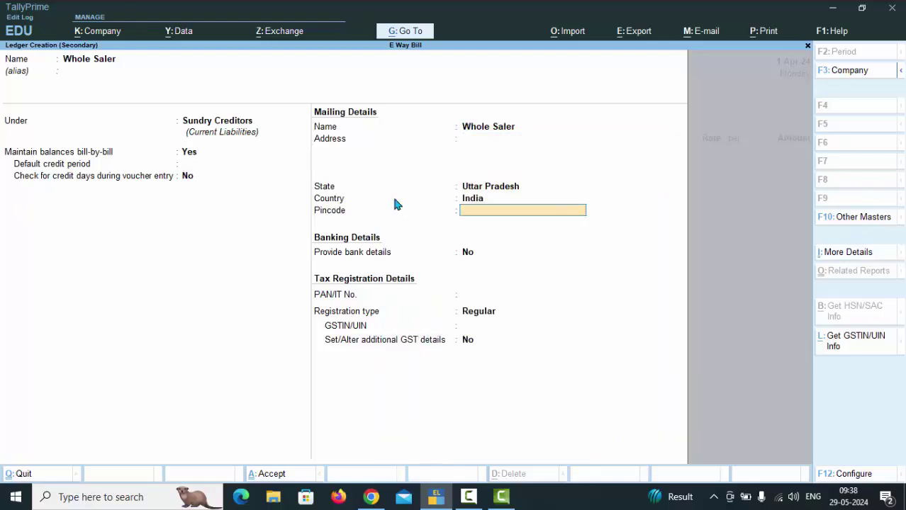
{"action": "key", "text": "Return"}
{"action": "key", "text": "Return"}
{"action": "key", "text": "Return"}
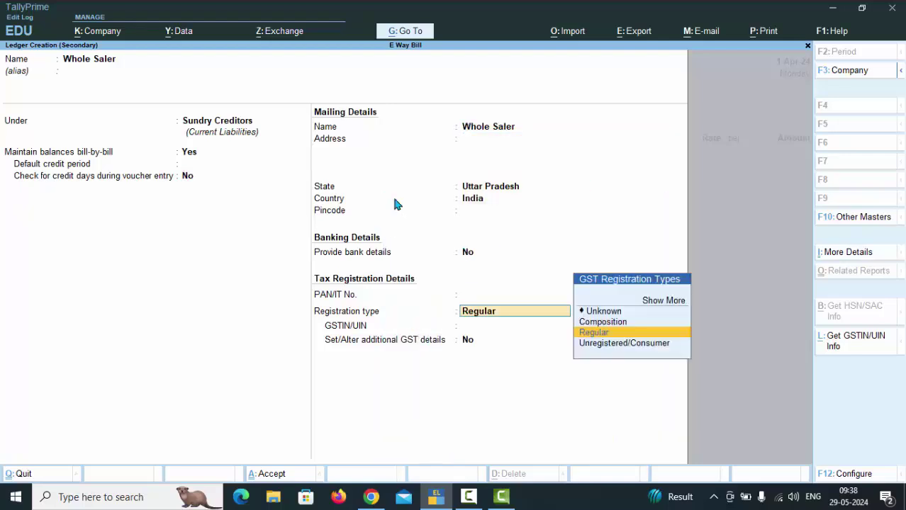
{"action": "key", "text": "Return"}
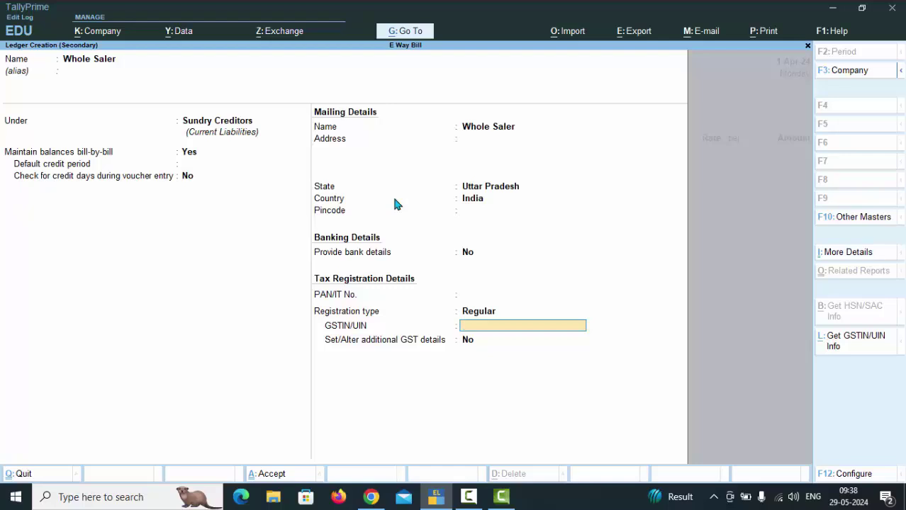
{"action": "type", "text": "AAAA76759"}
{"action": "key", "text": "Return"}
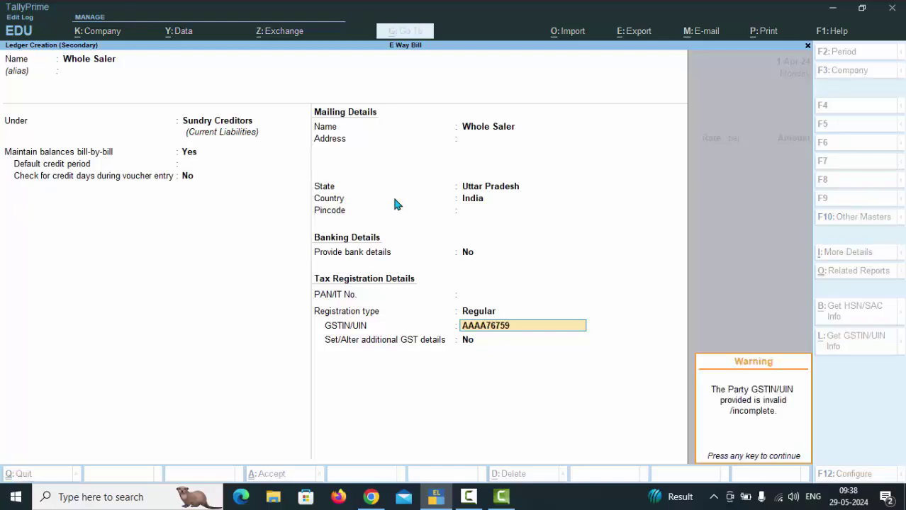
{"action": "key", "text": "Return"}
{"action": "key", "text": "Return"}
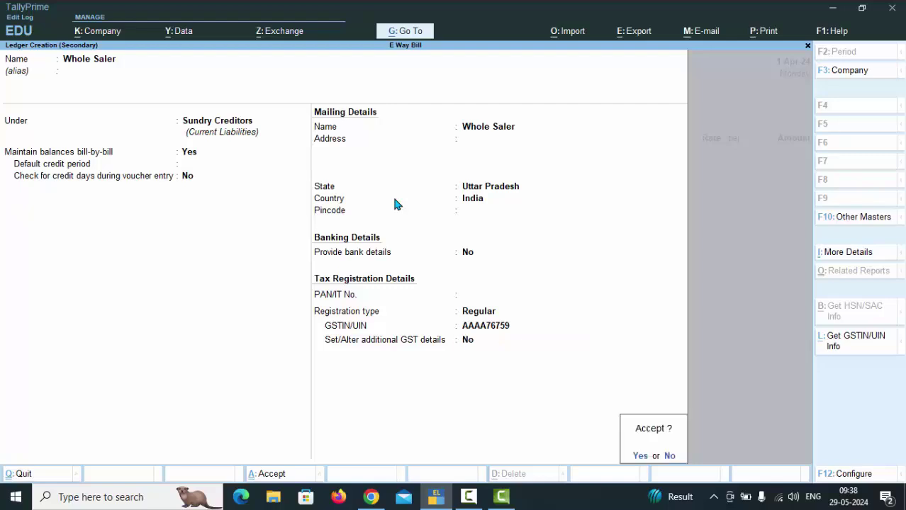
{"action": "key", "text": "Return"}
{"action": "key", "text": "Return"}
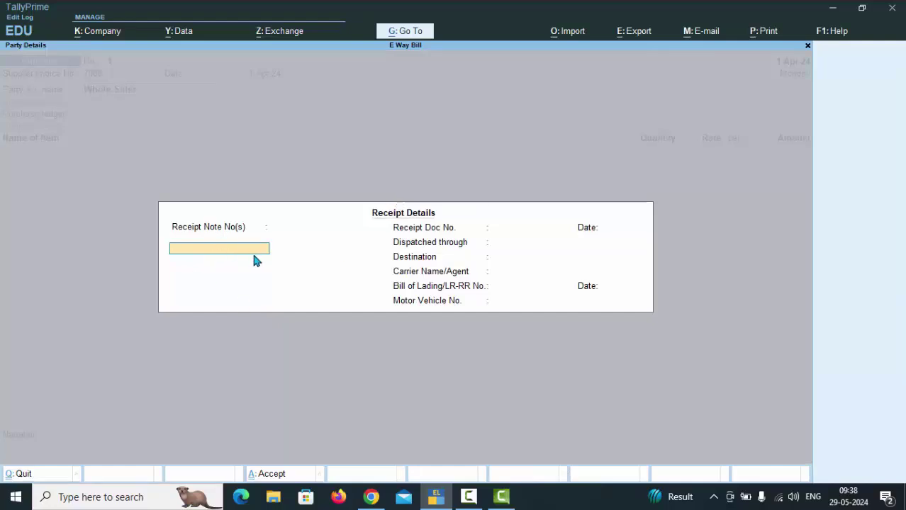
Enter receipt note 1 dated 1-Apr-24 with Vehicle as the dispatch mode
{"action": "type", "text": "1"}
{"action": "key", "text": "Return"}
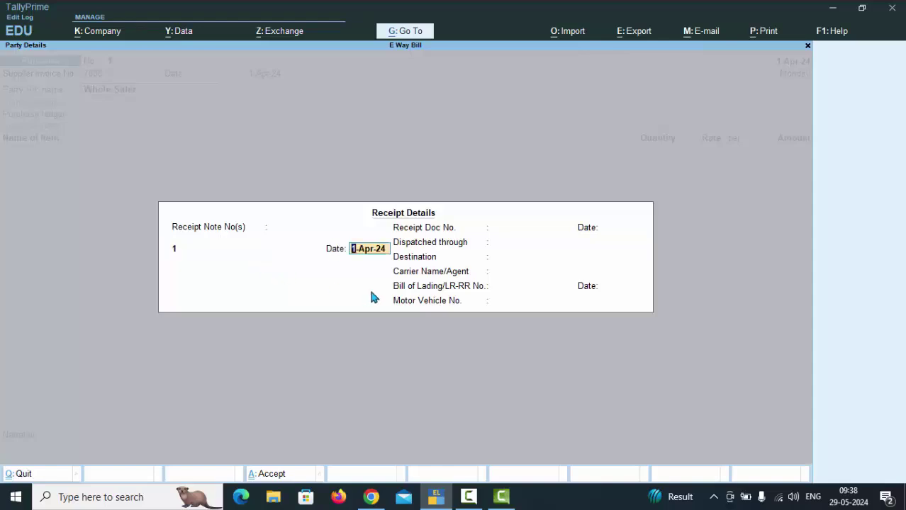
{"action": "key", "text": "Return"}
{"action": "key", "text": "Return"}
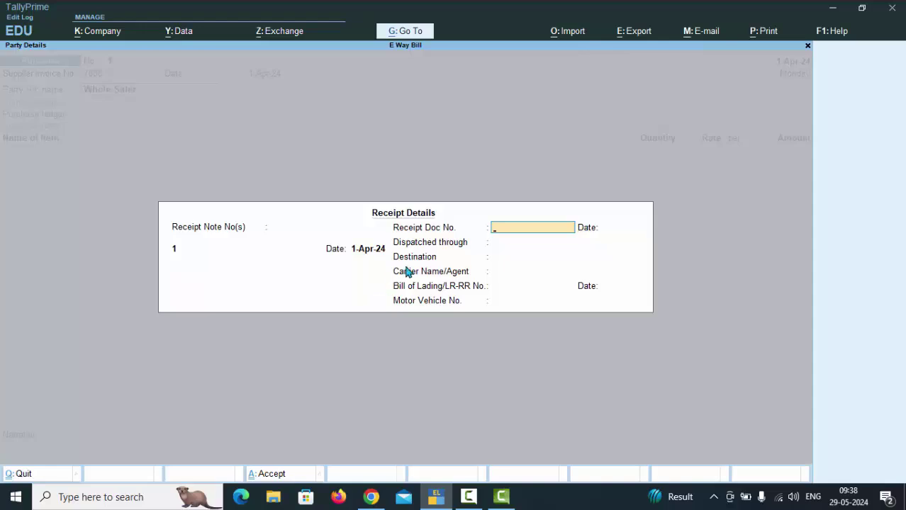
{"action": "key", "text": "Return"}
{"action": "key", "text": "Return"}
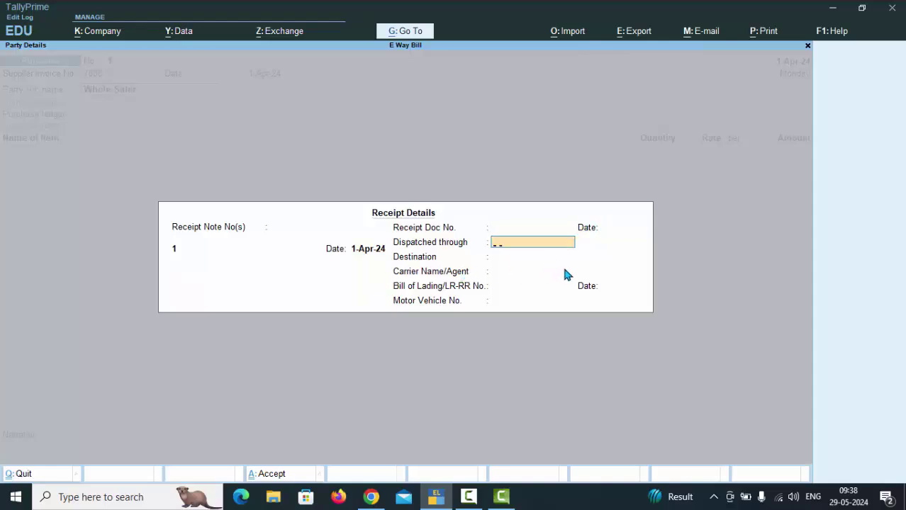
{"action": "type", "text": "Vehicle"}
{"action": "key", "text": "Return"}
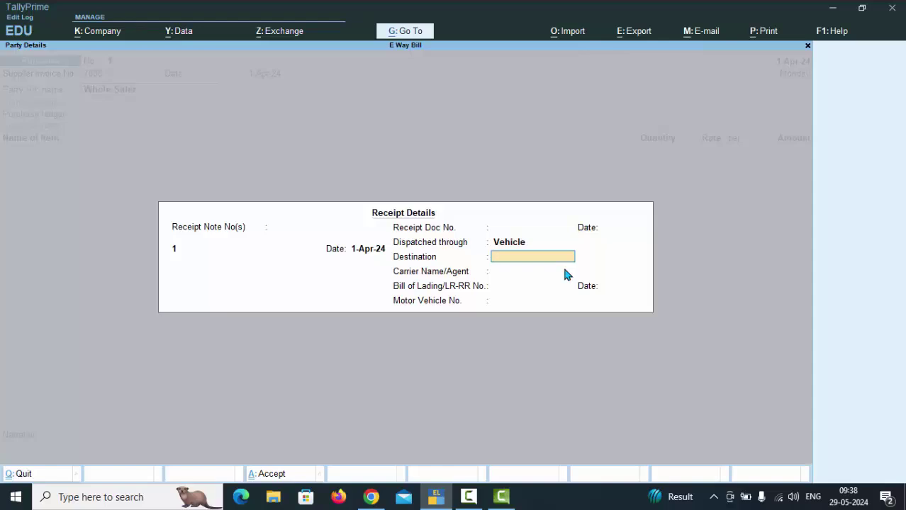
Set destination Jharkhand, enter the carrier name and vehicle number, and accept the party details
{"action": "type", "text": "Jharkhan"}
{"action": "key", "text": "BackSpace"}
{"action": "key", "text": "BackSpace"}
{"action": "key", "text": "BackSpace"}
{"action": "key", "text": "BackSpace"}
{"action": "key", "text": "BackSpace"}
{"action": "key", "text": "BackSpace"}
{"action": "key", "text": "BackSpace"}
{"action": "key", "text": "BackSpace"}
{"action": "key", "text": "BackSpace"}
{"action": "type", "text": "Jharkhand"}
{"action": "key", "text": "Return"}
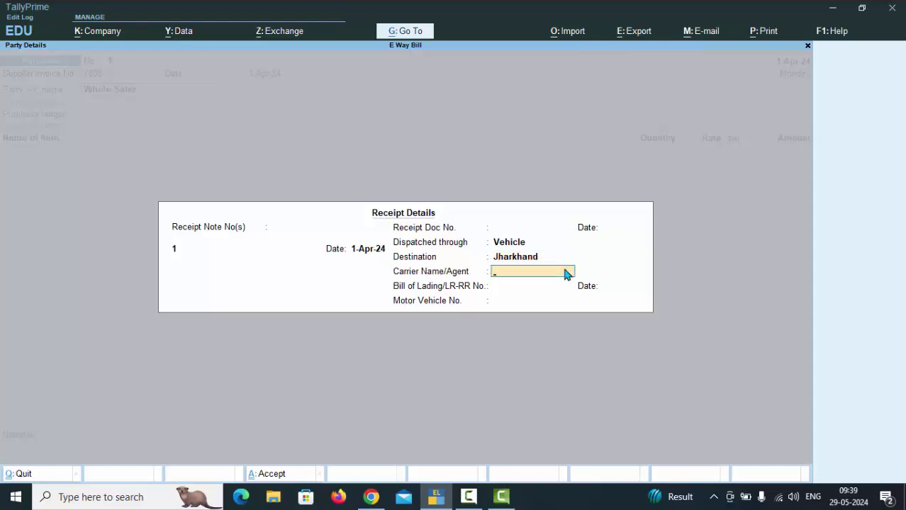
{"action": "type", "text": "Shiva"}
{"action": "key", "text": "Return"}
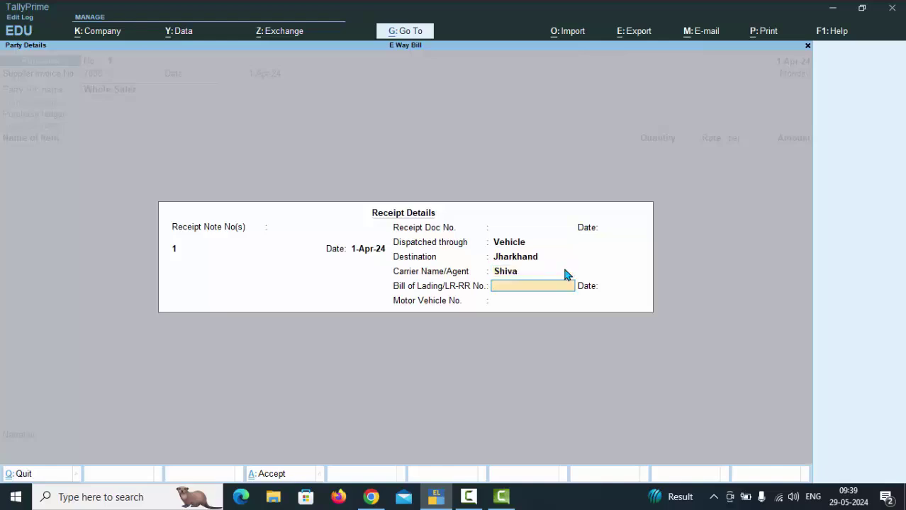
{"action": "key", "text": "Return"}
{"action": "key", "text": "Return"}
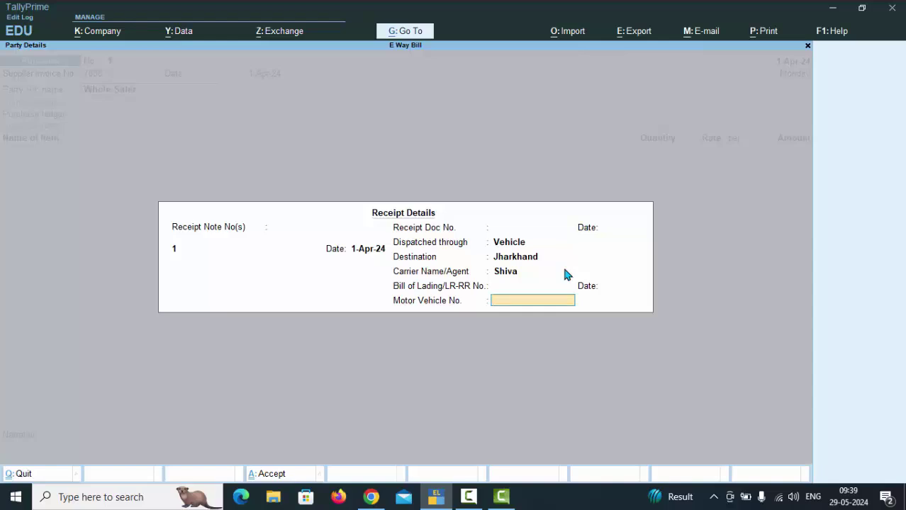
{"action": "type", "text": "Up56ghjg"}
{"action": "key", "text": "Return"}
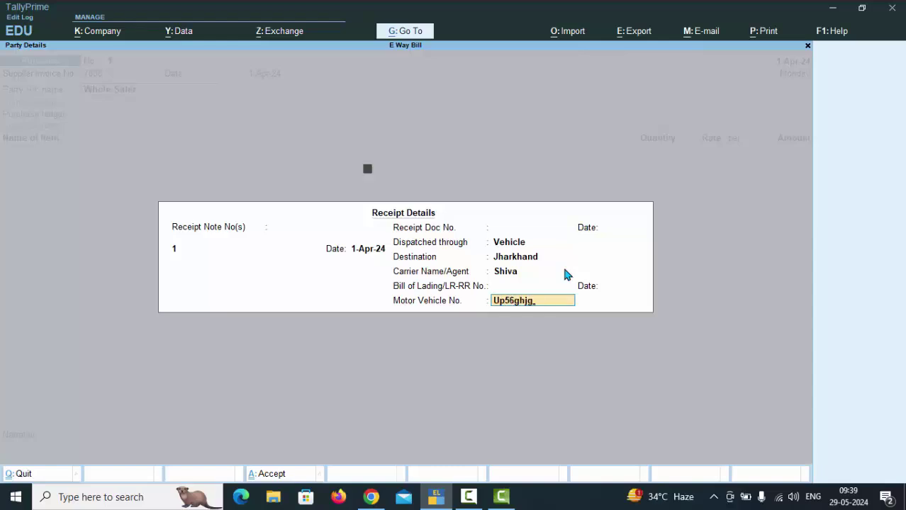
{"action": "key", "text": "Return"}
{"action": "key", "text": "Return"}
{"action": "key", "text": "Return"}
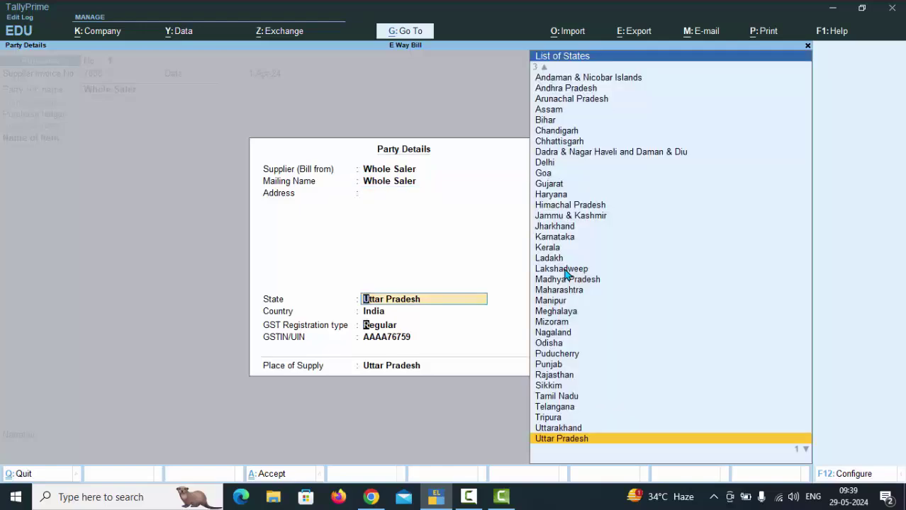
{"action": "key", "text": "Return"}
{"action": "key", "text": "Return"}
{"action": "key", "text": "Return"}
{"action": "key", "text": "Return"}
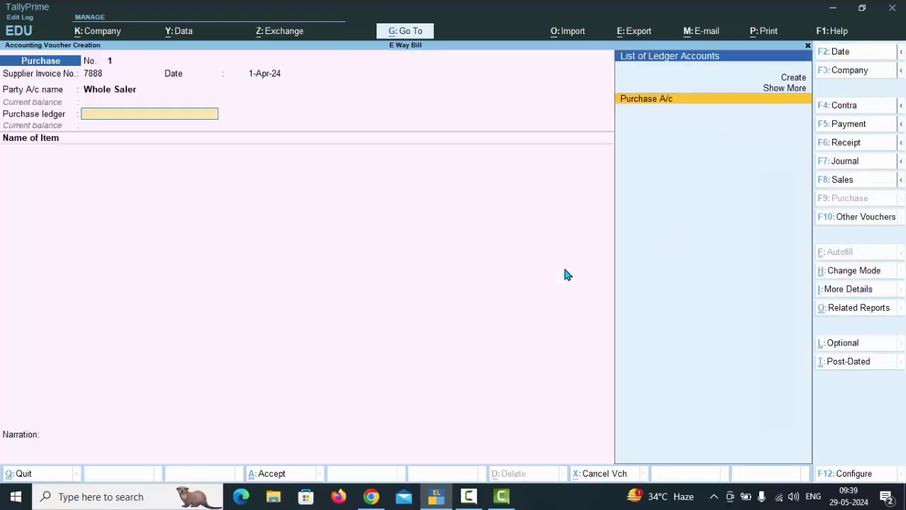
Under Purchase A/c, add 500 nos of Laptop at 40,000 each to the voucher
{"action": "key", "text": "Return"}
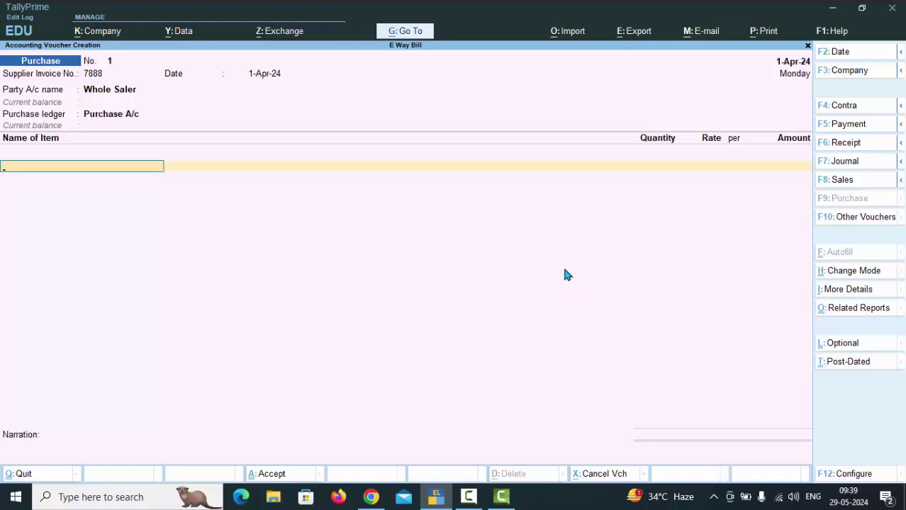
{"action": "type", "text": "C"}
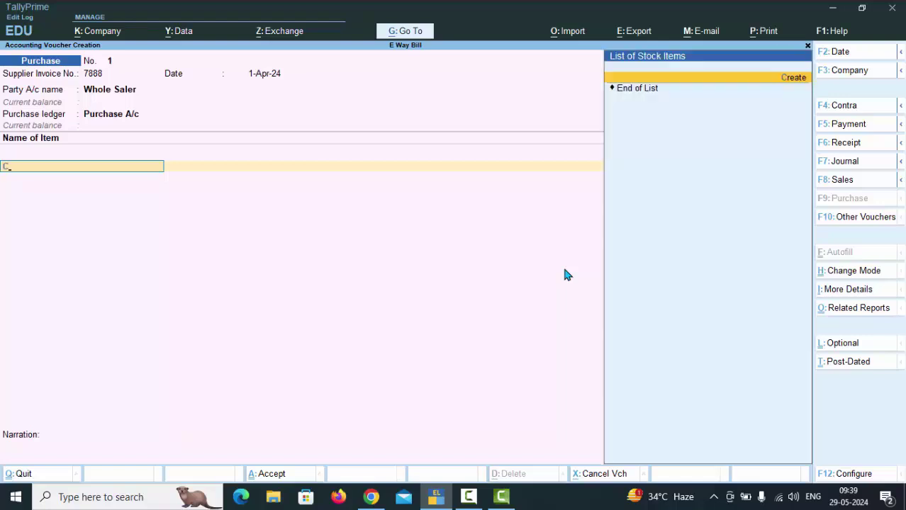
{"action": "key", "text": "BackSpace"}
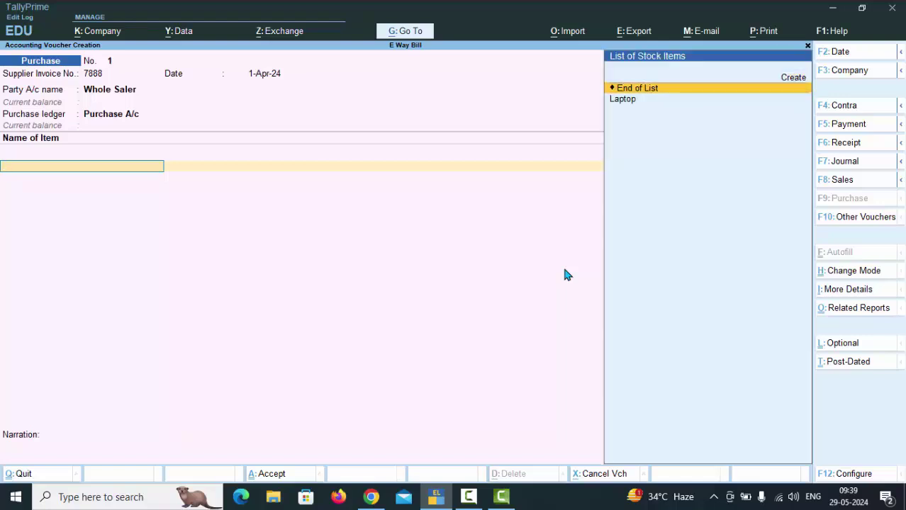
{"action": "key", "text": "Down"}
{"action": "key", "text": "Return"}
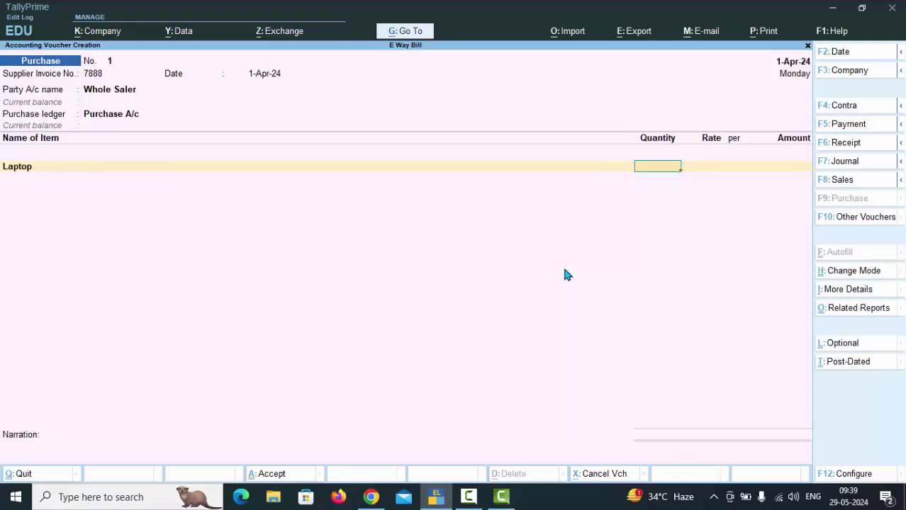
{"action": "type", "text": "500"}
{"action": "key", "text": "Return"}
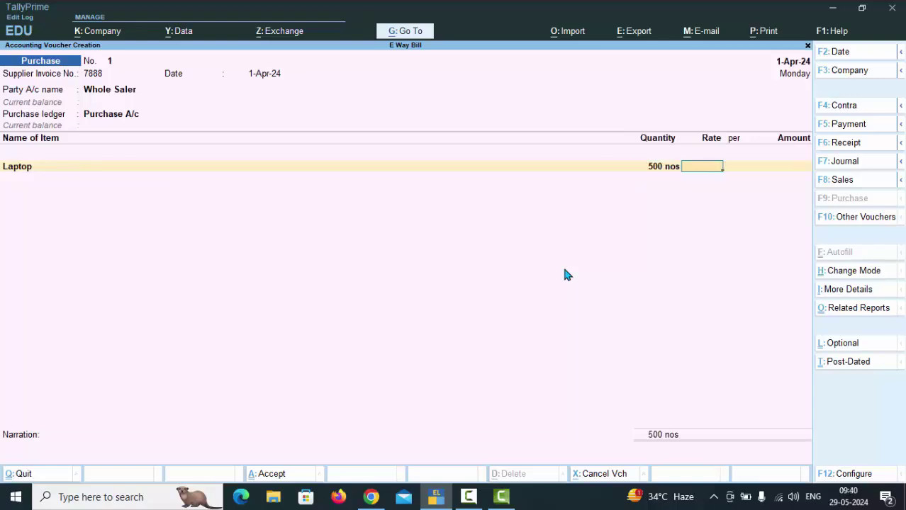
{"action": "key", "text": "BackSpace"}
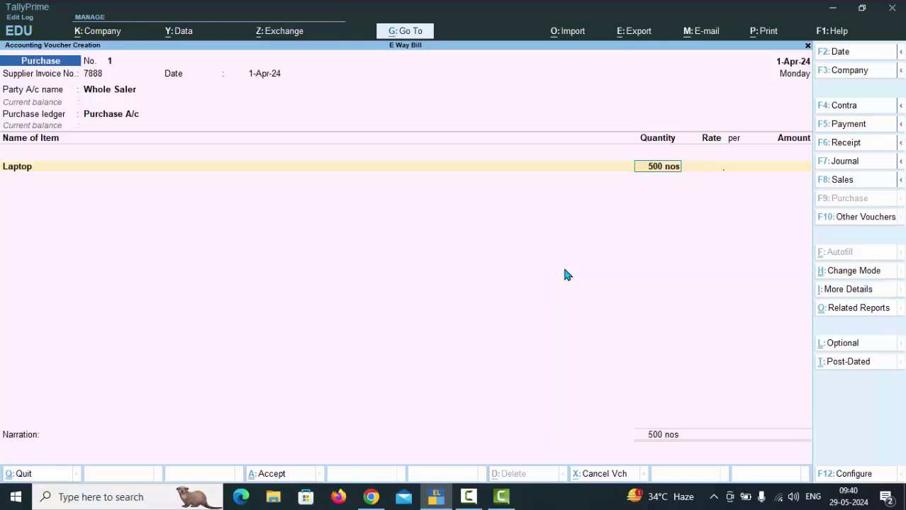
{"action": "key", "text": "Return"}
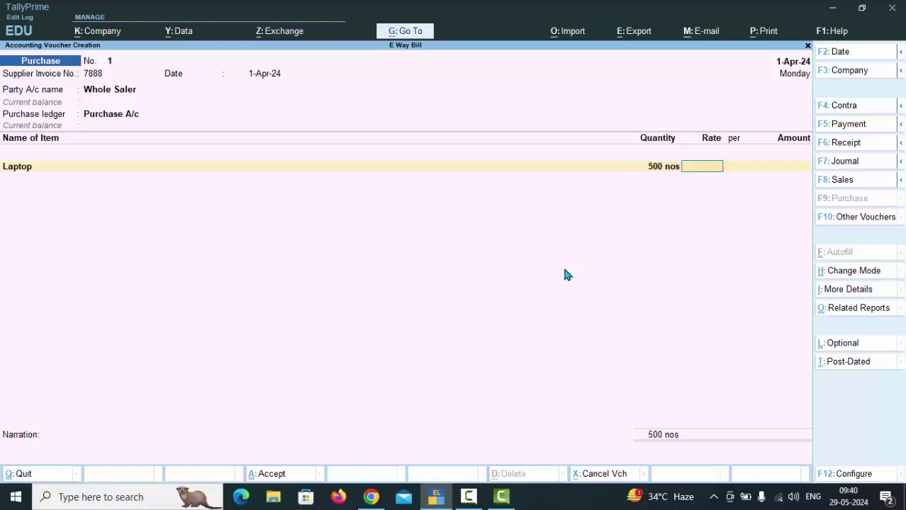
{"action": "type", "text": "40,000"}
{"action": "key", "text": "Return"}
{"action": "key", "text": "Return"}
{"action": "key", "text": "Return"}
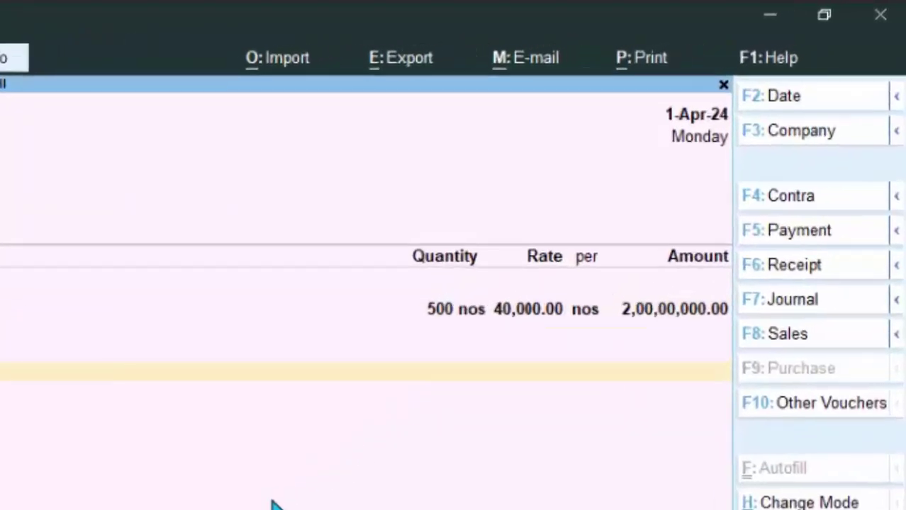
{"action": "type", "text": "C"}
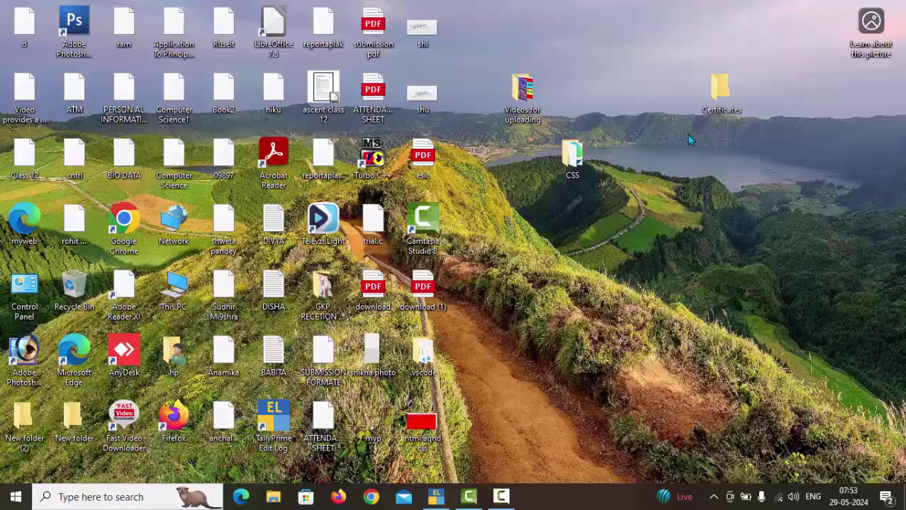
{"action": "right_click", "coordinate": [655, 124]}
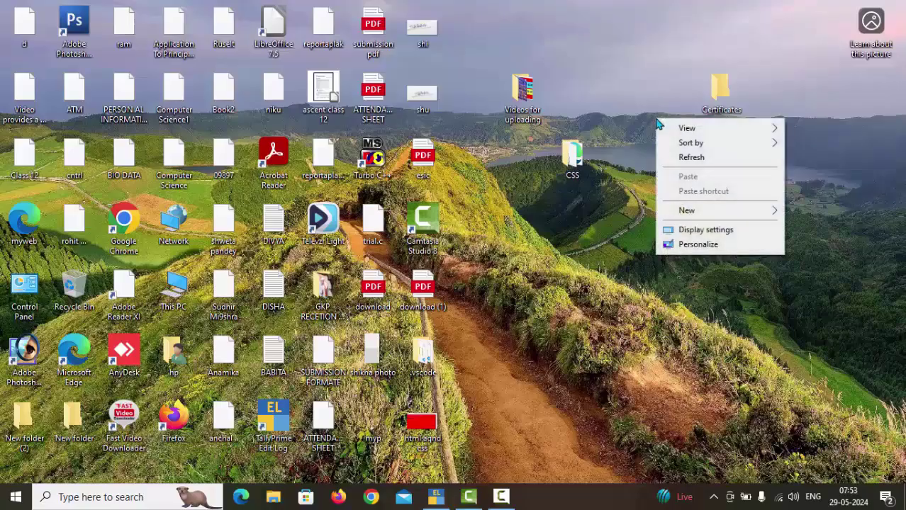
{"action": "left_click", "coordinate": [682, 156]}
{"action": "right_click", "coordinate": [659, 128]}
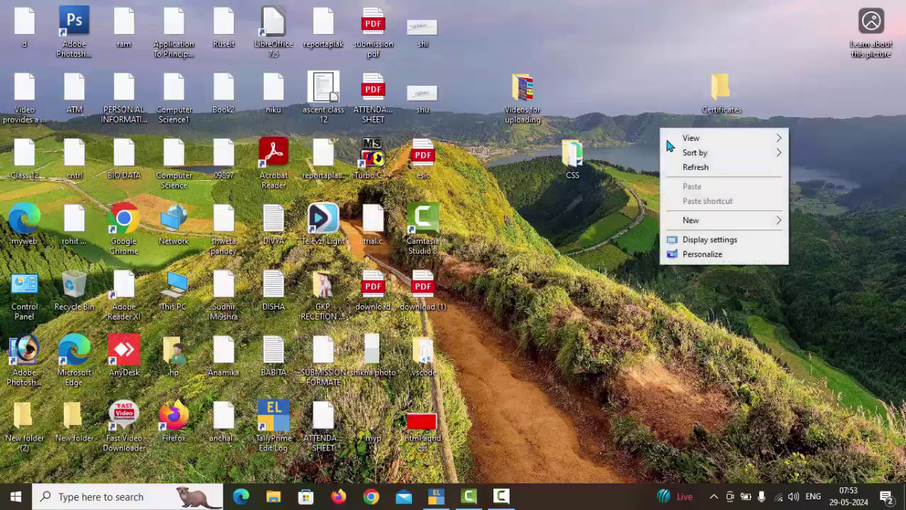
{"action": "left_click", "coordinate": [683, 167]}
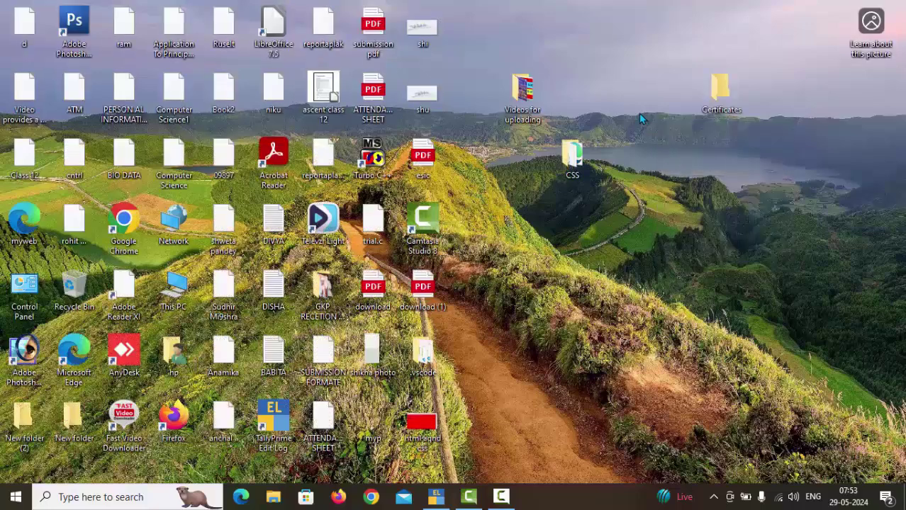
{"action": "right_click", "coordinate": [640, 114]}
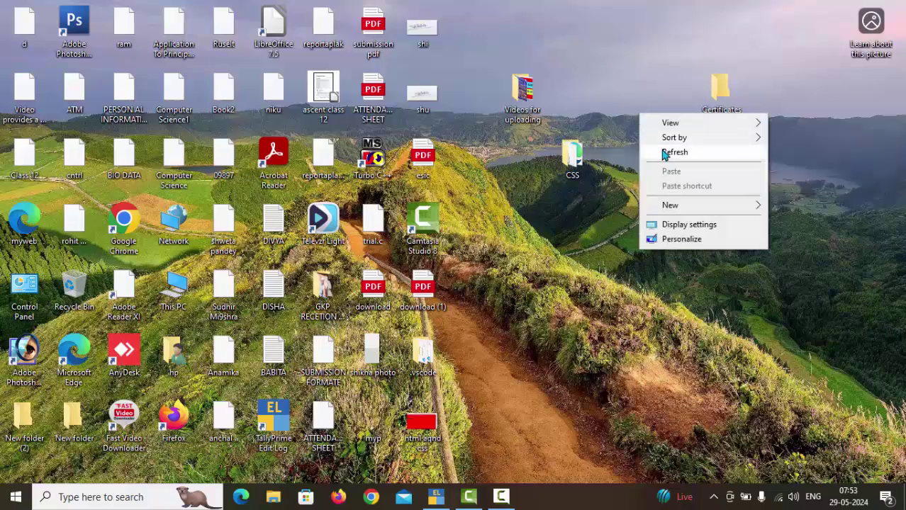
{"action": "left_click", "coordinate": [664, 153]}
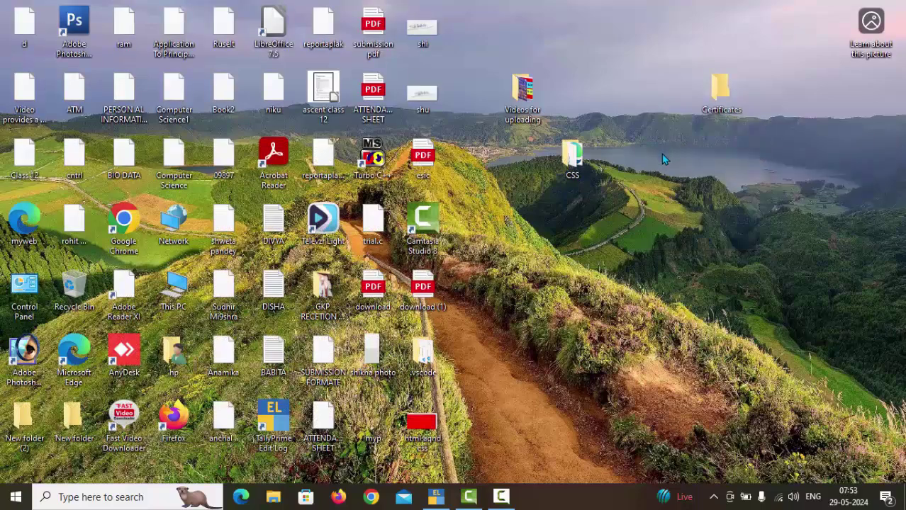
{"action": "right_click", "coordinate": [624, 81]}
{"action": "left_click", "coordinate": [659, 108]}
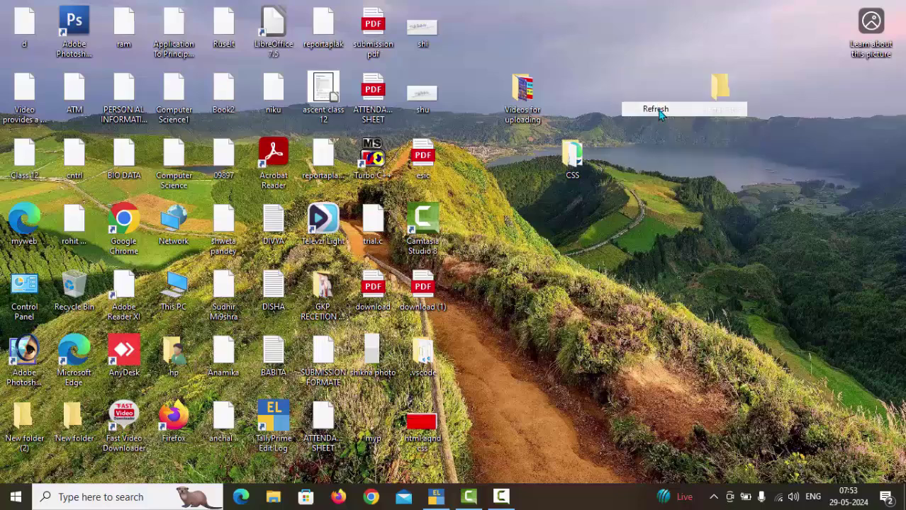
{"action": "right_click", "coordinate": [639, 90]}
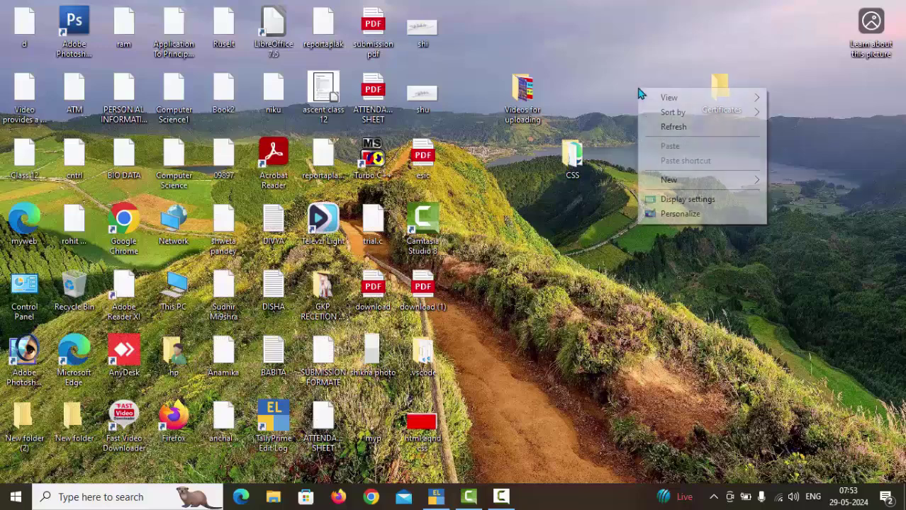
{"action": "left_click", "coordinate": [661, 126]}
{"action": "right_click", "coordinate": [631, 102]}
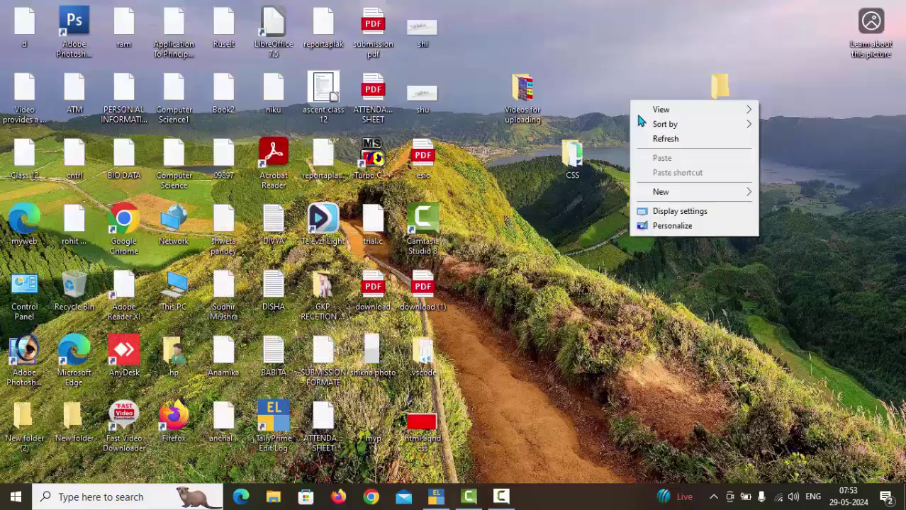
{"action": "left_click", "coordinate": [656, 139]}
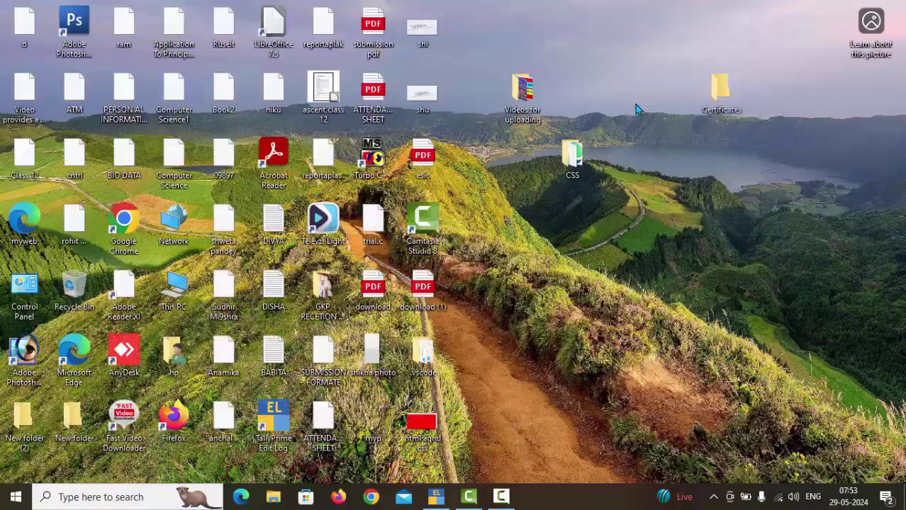
{"action": "right_click", "coordinate": [628, 91]}
{"action": "left_click", "coordinate": [658, 132]}
{"action": "right_click", "coordinate": [648, 105]}
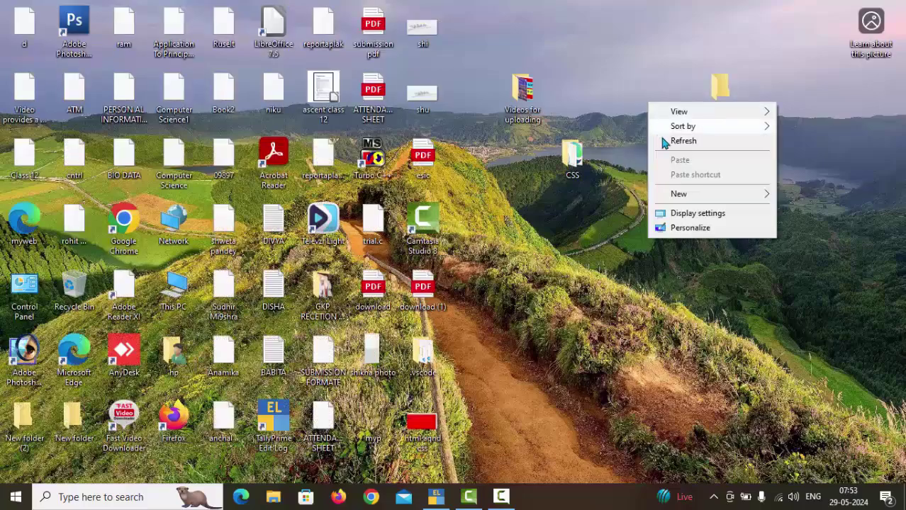
{"action": "left_click", "coordinate": [665, 142]}
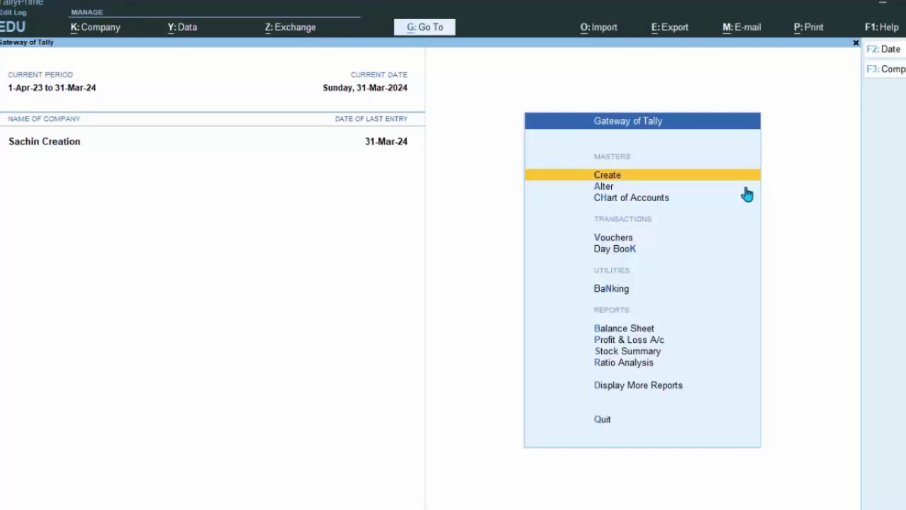
{"action": "key", "text": "v"}
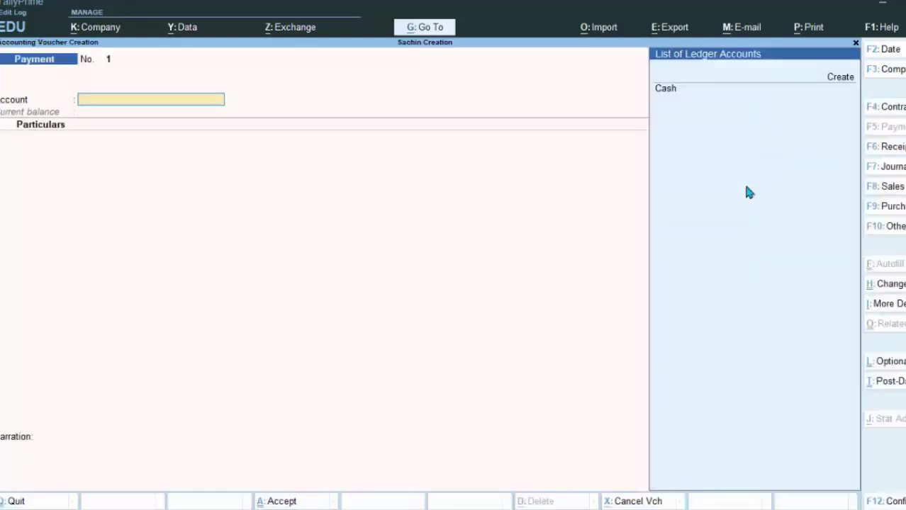
{"action": "left_click", "coordinate": [892, 206]}
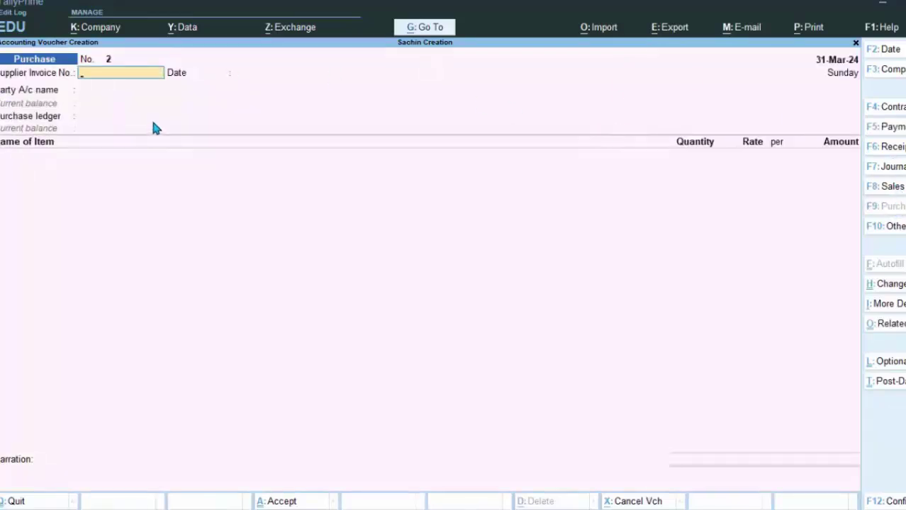
{"action": "key", "text": "Escape"}
{"action": "key", "text": "y"}
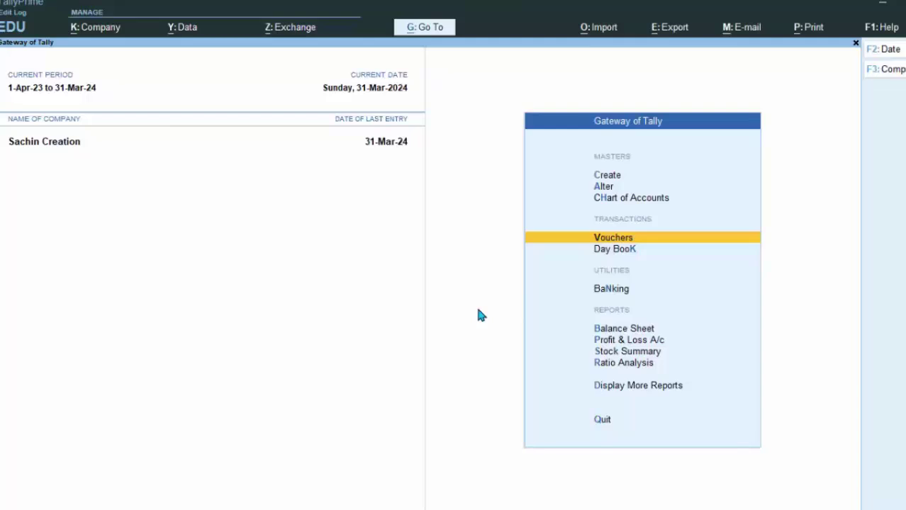
Set Enable Goods and Services Tax (GST) to Yes in Sachin Creation's company features
{"action": "key", "text": "F11"}
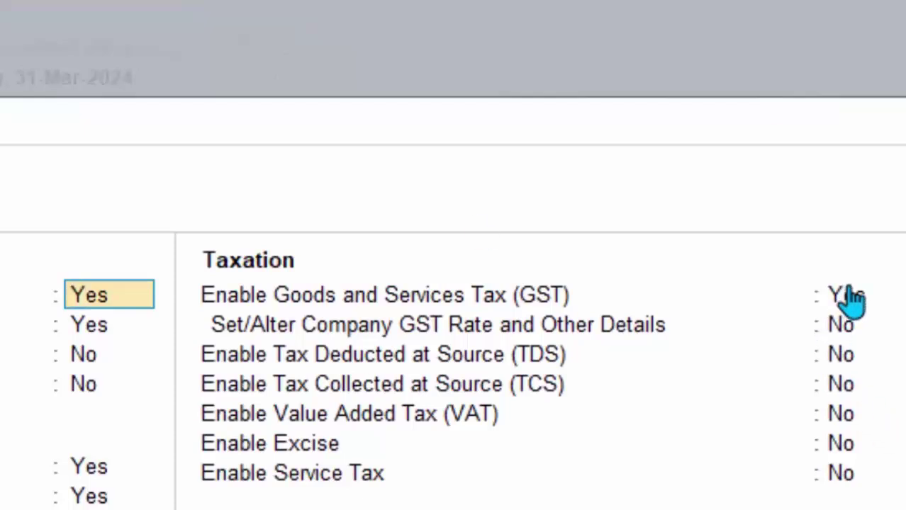
{"action": "left_click", "coordinate": [847, 298]}
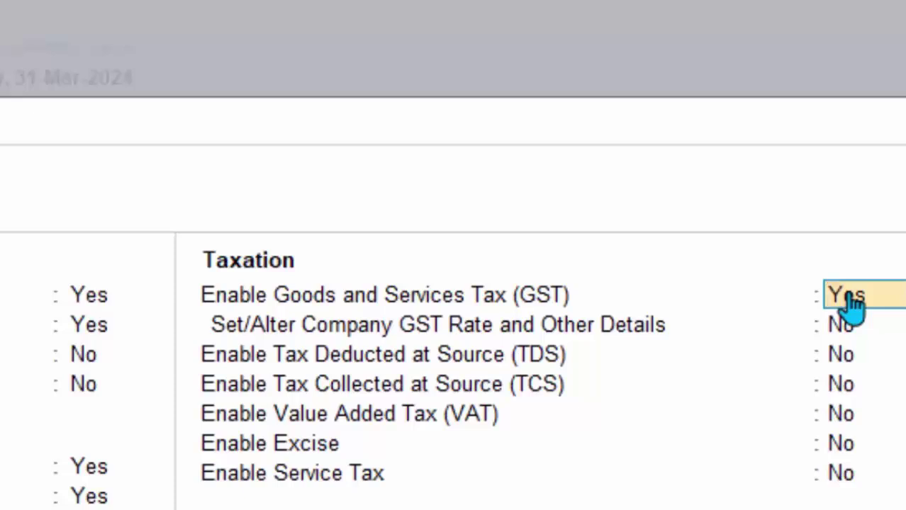
{"action": "type", "text": "y"}
{"action": "key", "text": "Return"}
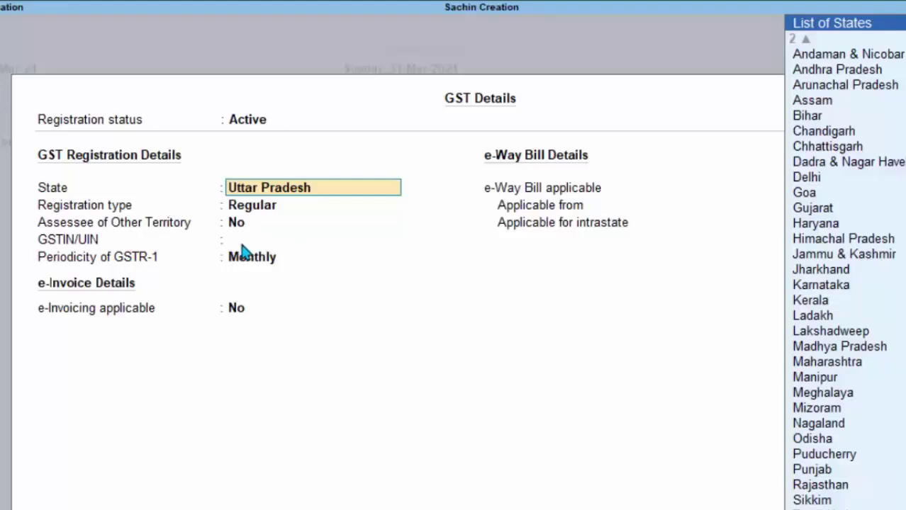
Keep Uttar Pradesh as the state, enter the company GSTIN, and keep Monthly GSTR-1 periodicity
{"action": "key", "text": "Return"}
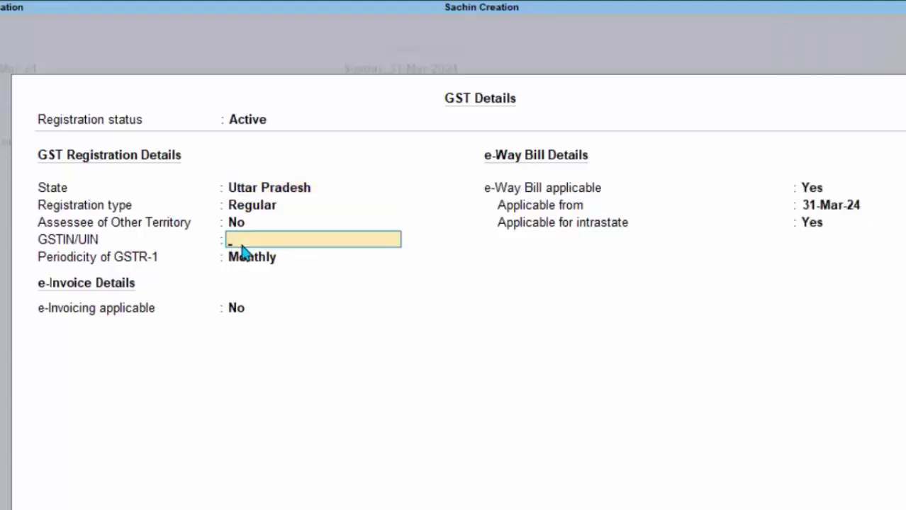
{"action": "key", "text": "Return"}
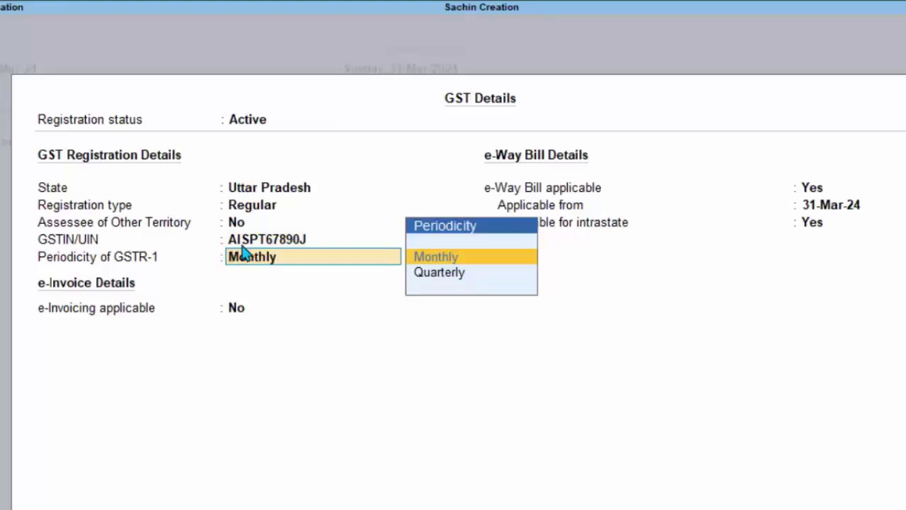
{"action": "key", "text": "Return"}
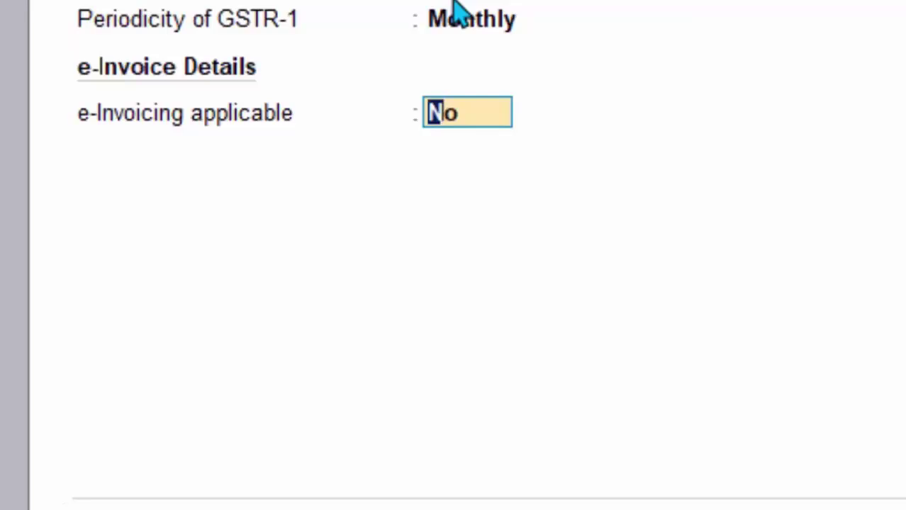
Make e-invoicing applicable from 1-Apr-24 with Deoria as the bill-from place
{"action": "type", "text": "y"}
{"action": "key", "text": "Return"}
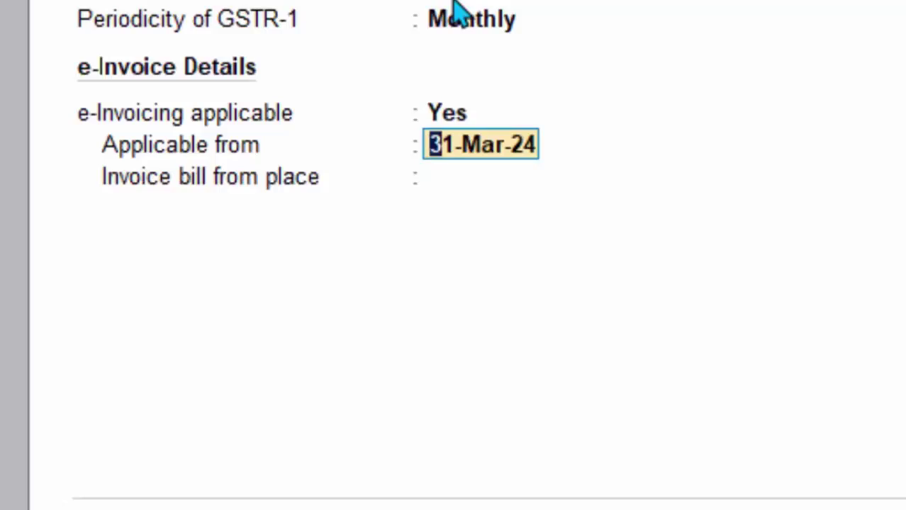
{"action": "type", "text": "1"}
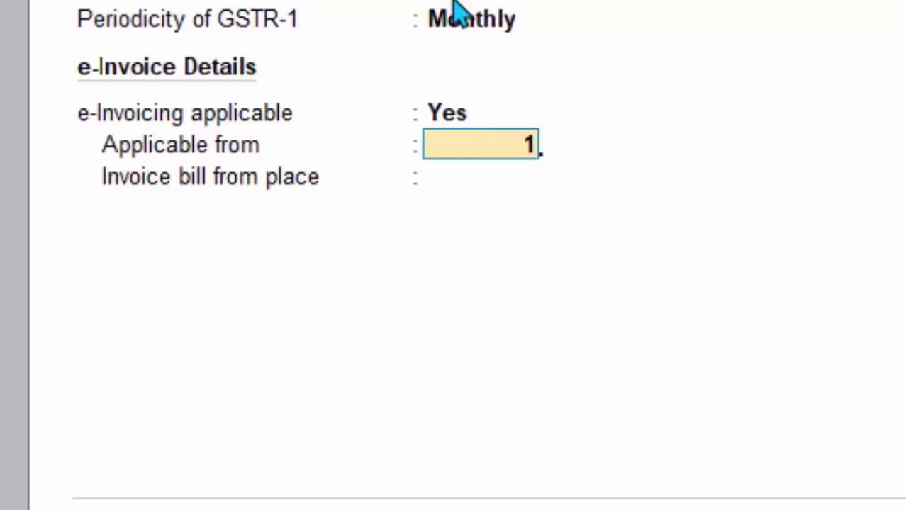
{"action": "type", "text": "-4-24"}
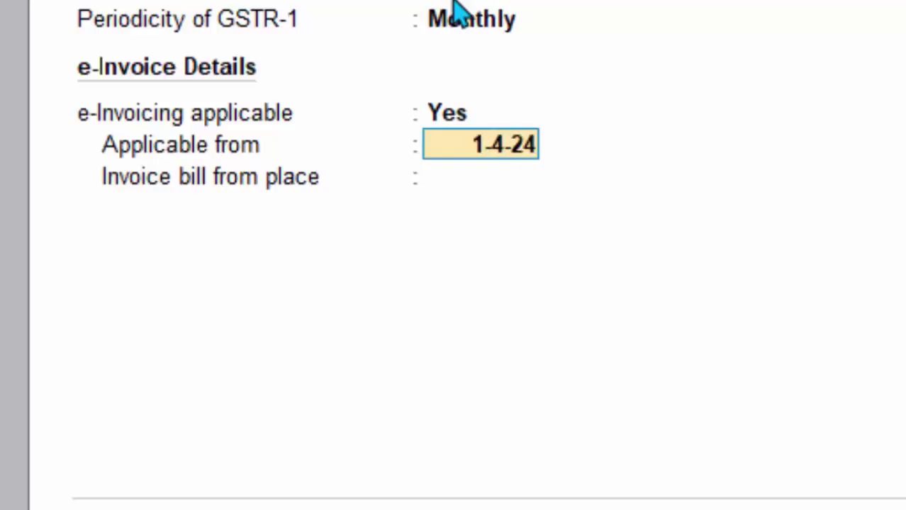
{"action": "key", "text": "Return"}
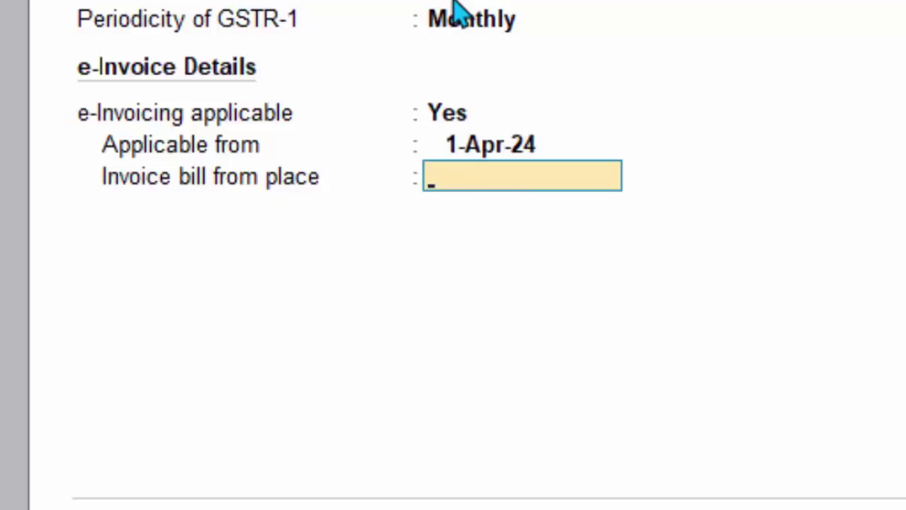
{"action": "type", "text": "De"}
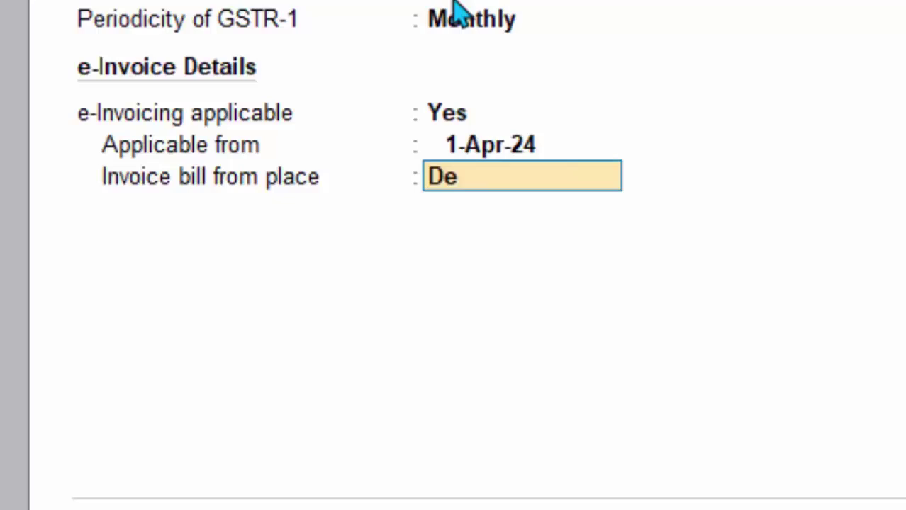
{"action": "type", "text": "oria"}
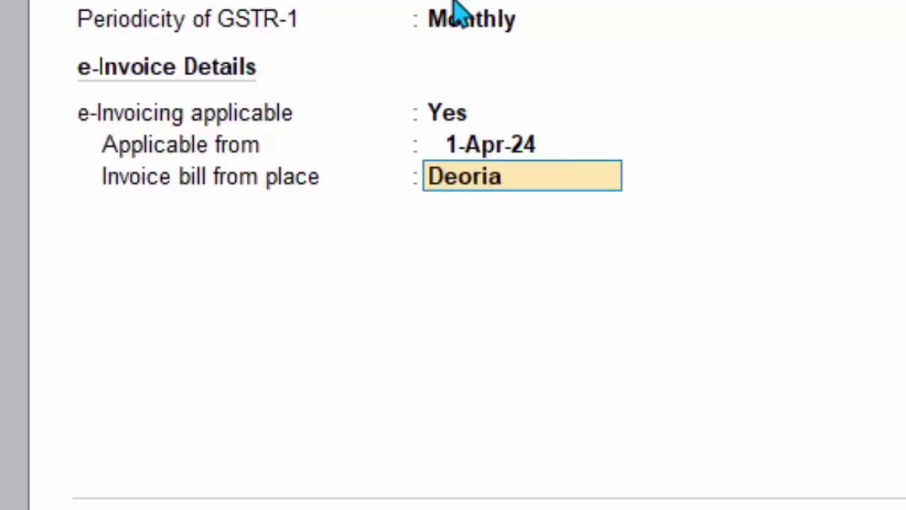
{"action": "key", "text": "Return"}
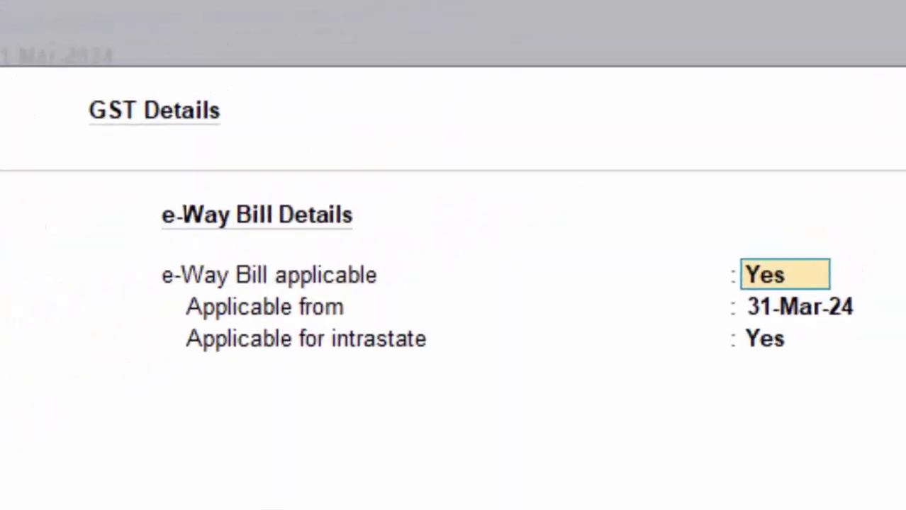
Set e-way bill applicability from 1-Apr-24, keeping intrastate applicability Yes
{"action": "key", "text": "Return"}
{"action": "type", "text": "1"}
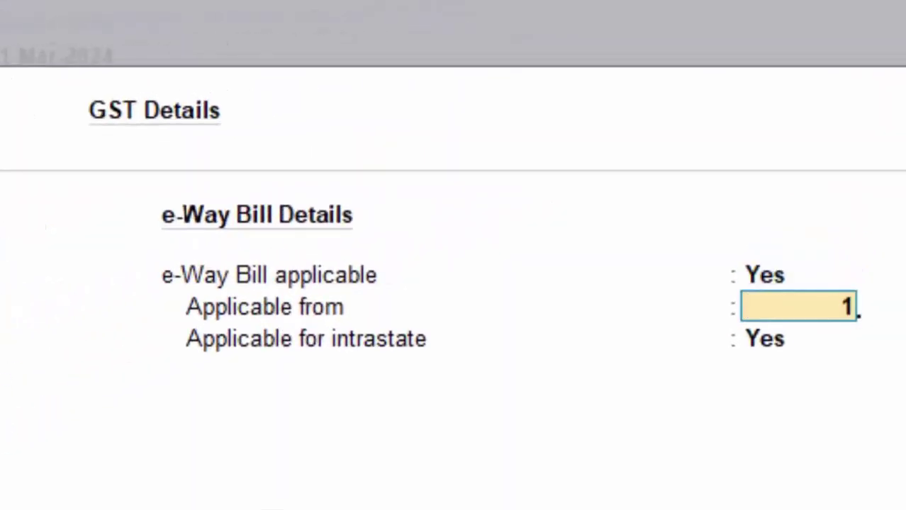
{"action": "type", "text": "-4-"}
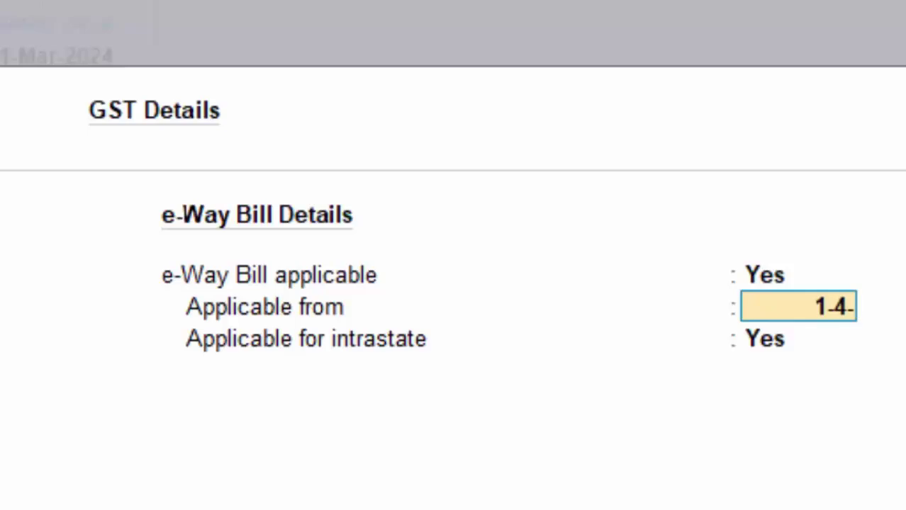
{"action": "type", "text": "24"}
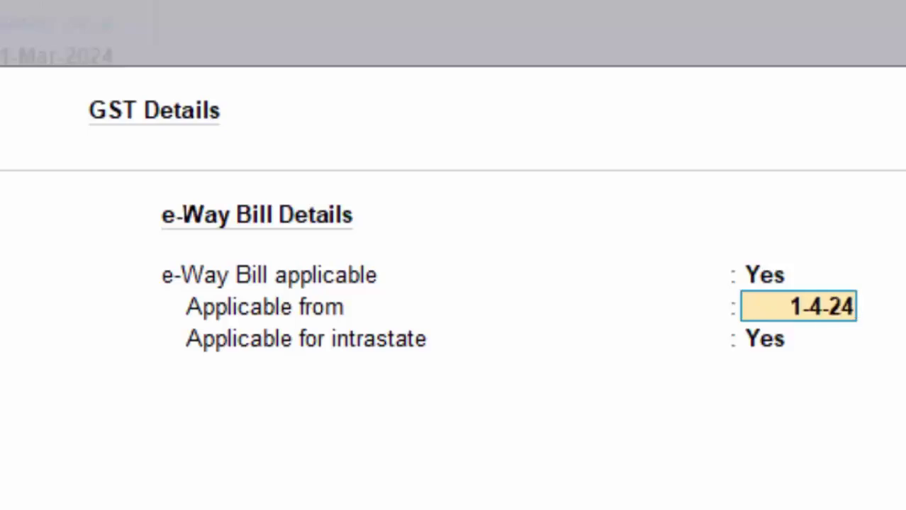
{"action": "key", "text": "Return"}
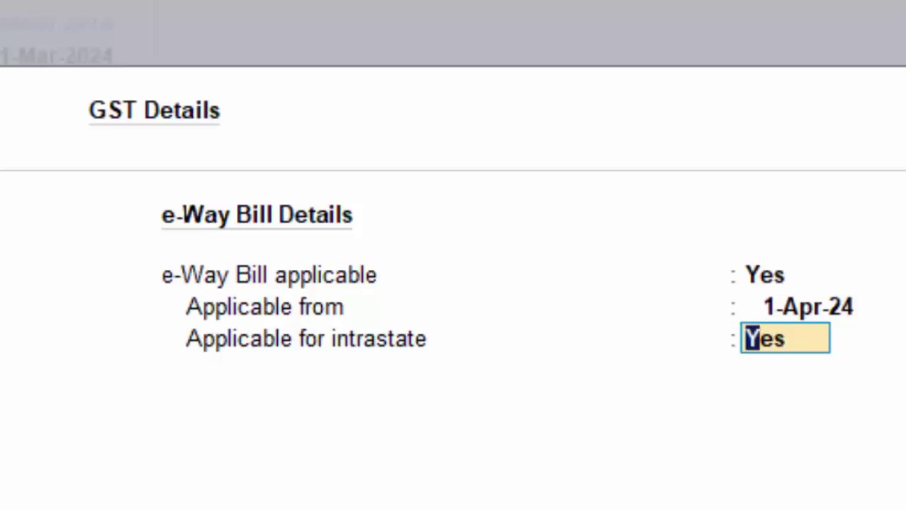
{"action": "key", "text": "Return"}
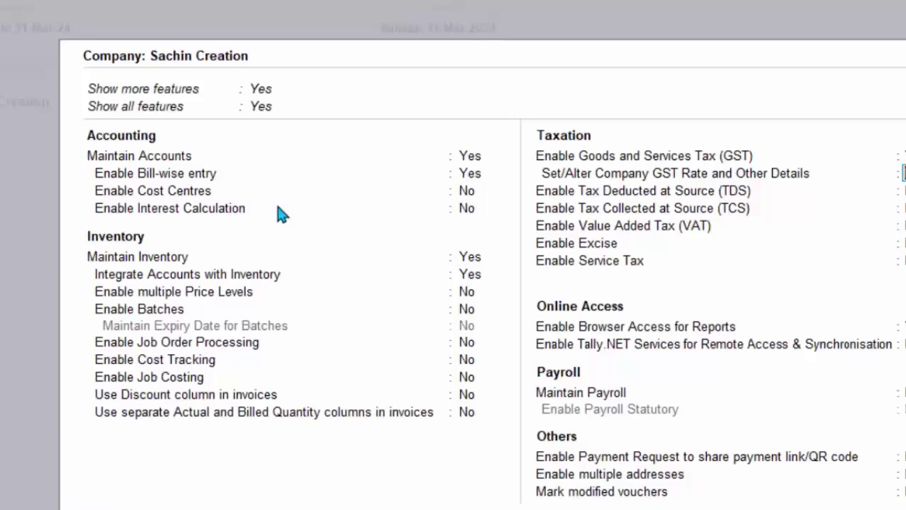
Accept and close the Company Features screen with Ctrl+A
{"action": "key", "text": "ctrl+a"}
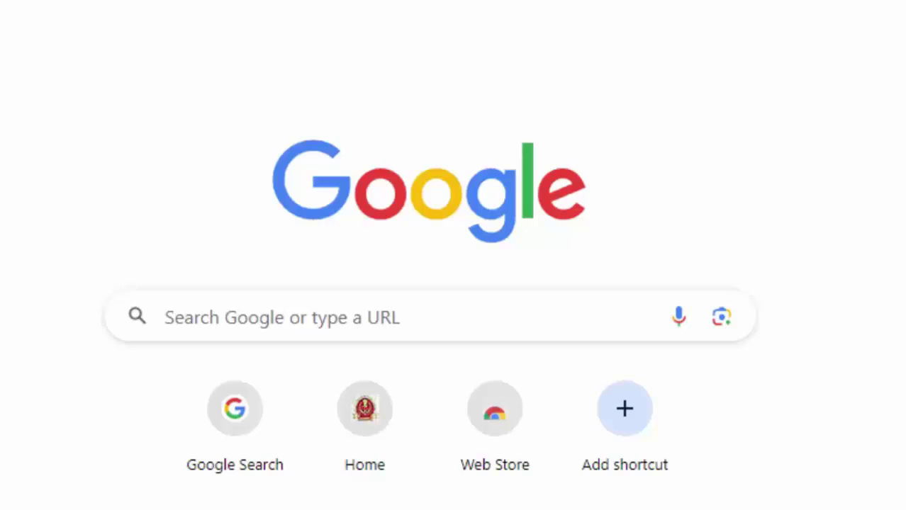
Go to ewaybill.nic.in in Chrome's address bar
{"action": "left_click", "coordinate": [425, 318]}
{"action": "type", "text": "e"}
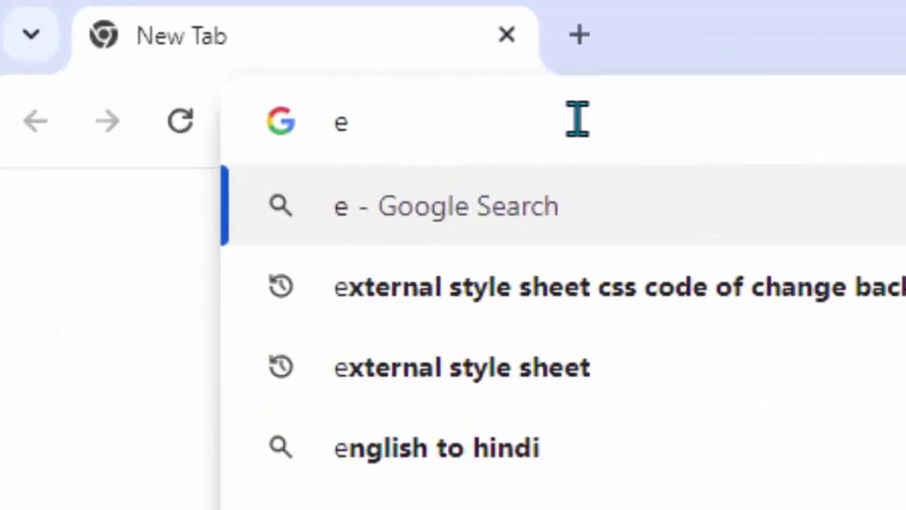
{"action": "type", "text": "w"}
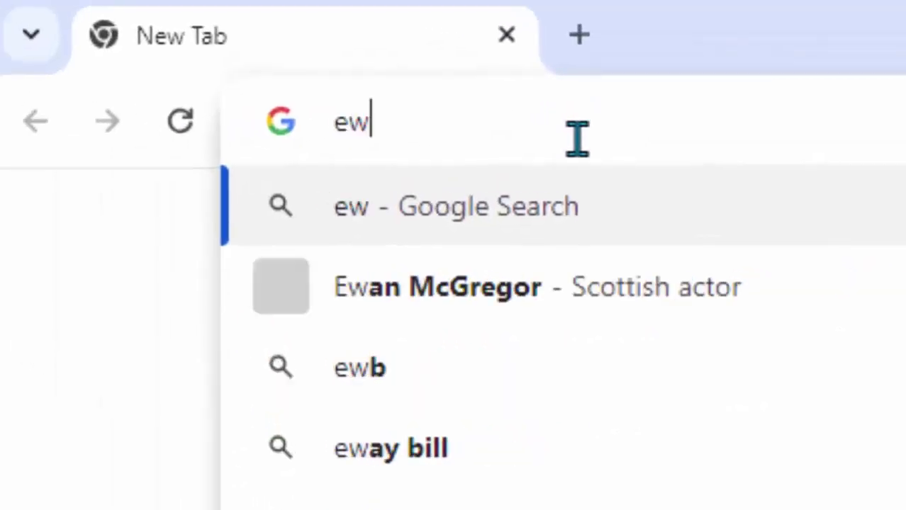
{"action": "type", "text": "aybill"}
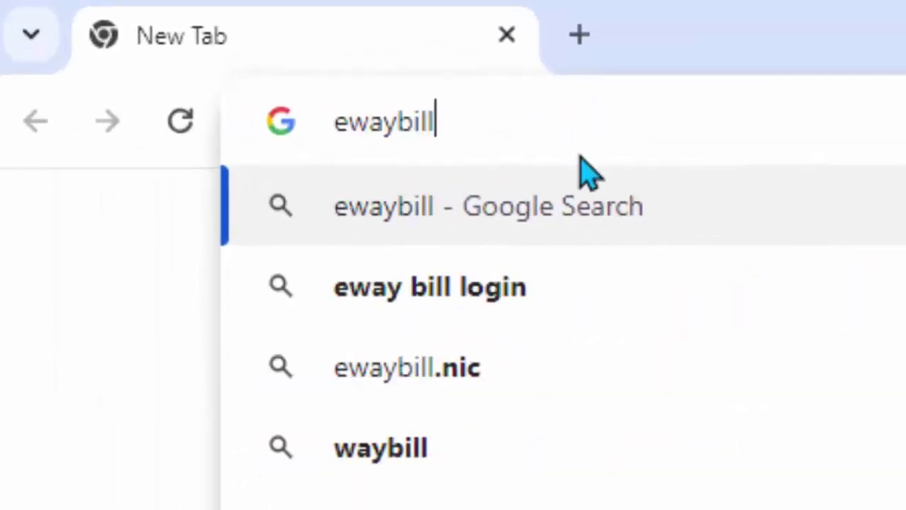
{"action": "type", "text": ".nic"}
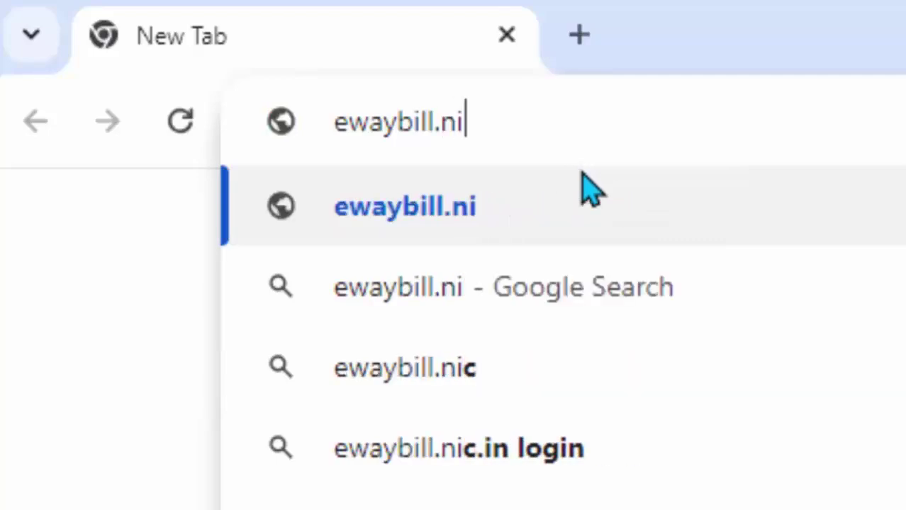
{"action": "key", "text": "BackSpace"}
{"action": "type", "text": ".in"}
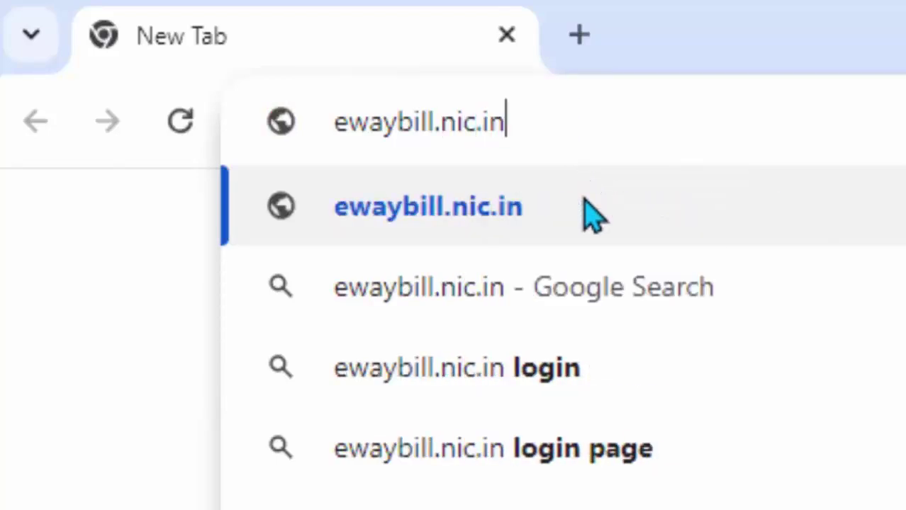
{"action": "key", "text": "Return"}
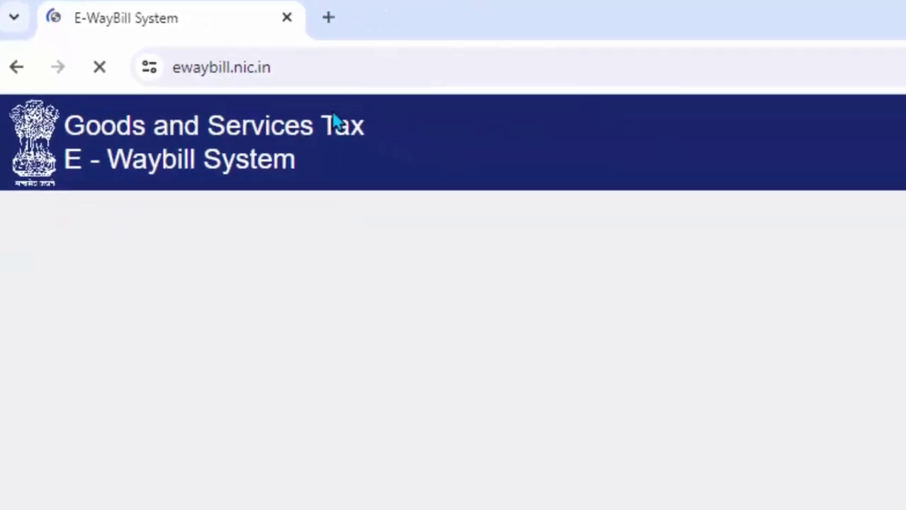
On the E-Way Bill login page, put the cursor in the Username and Password fields
{"action": "scroll", "coordinate": [496, 283], "scroll_direction": "down", "scroll_amount": 1}
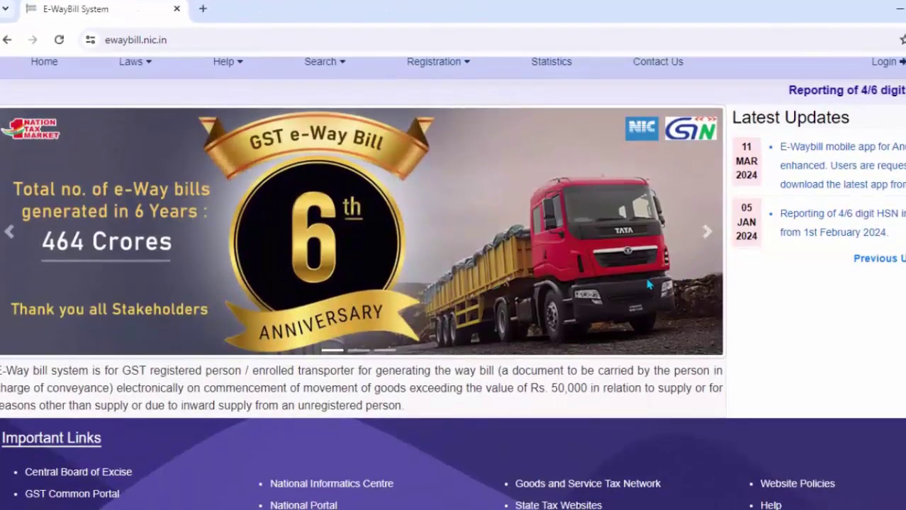
{"action": "scroll", "coordinate": [634, 289], "scroll_direction": "up", "scroll_amount": 1}
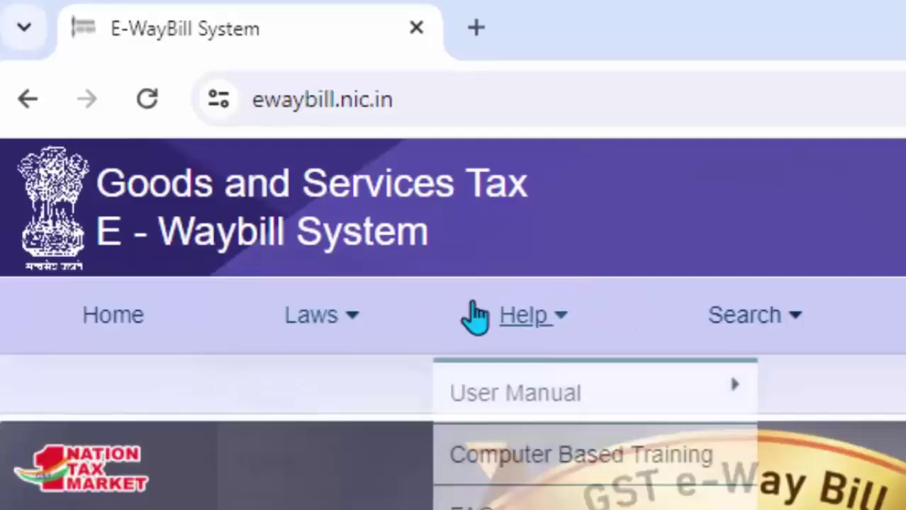
{"action": "scroll", "coordinate": [453, 323], "scroll_direction": "down", "scroll_amount": 3}
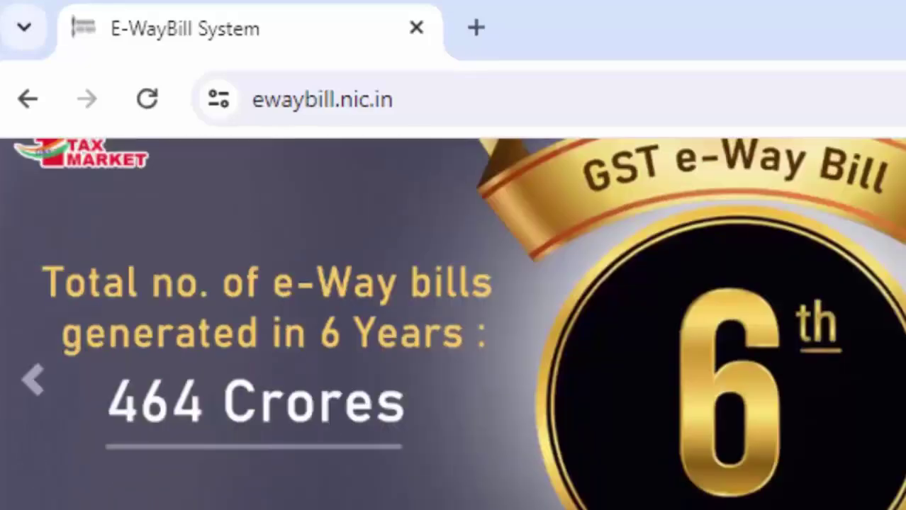
{"action": "scroll", "coordinate": [453, 323], "scroll_direction": "up", "scroll_amount": 3}
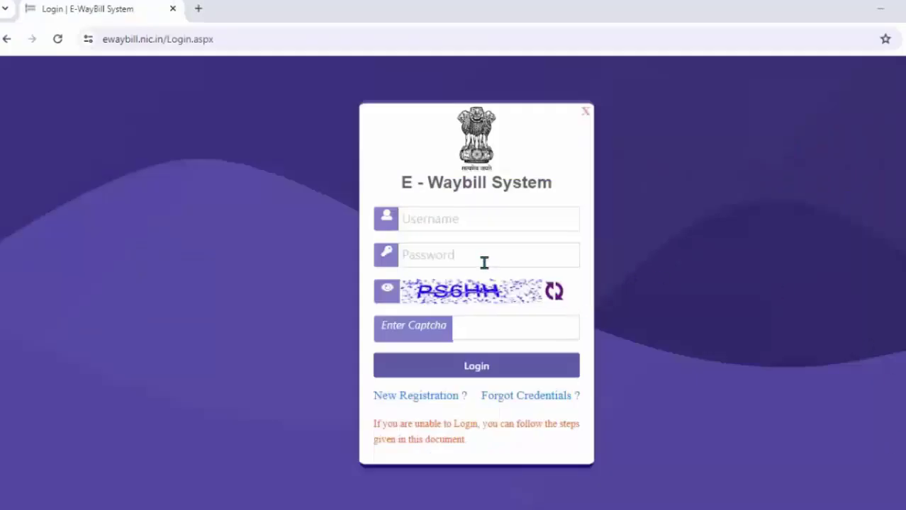
{"action": "left_click", "coordinate": [432, 226]}
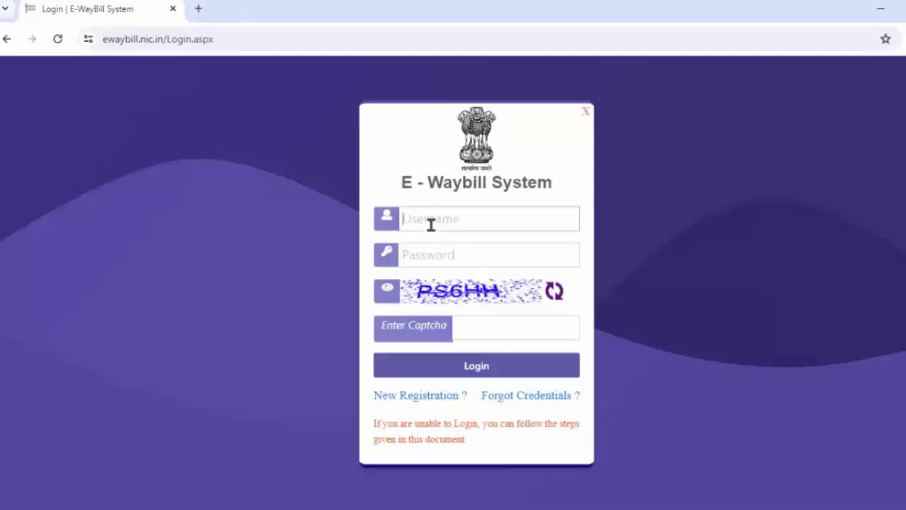
{"action": "left_click", "coordinate": [442, 253]}
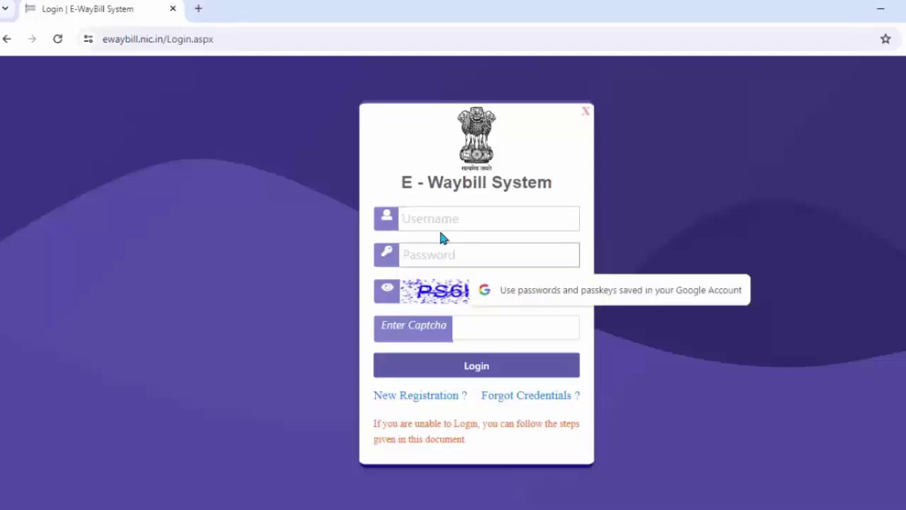
{"action": "left_click", "coordinate": [438, 224]}
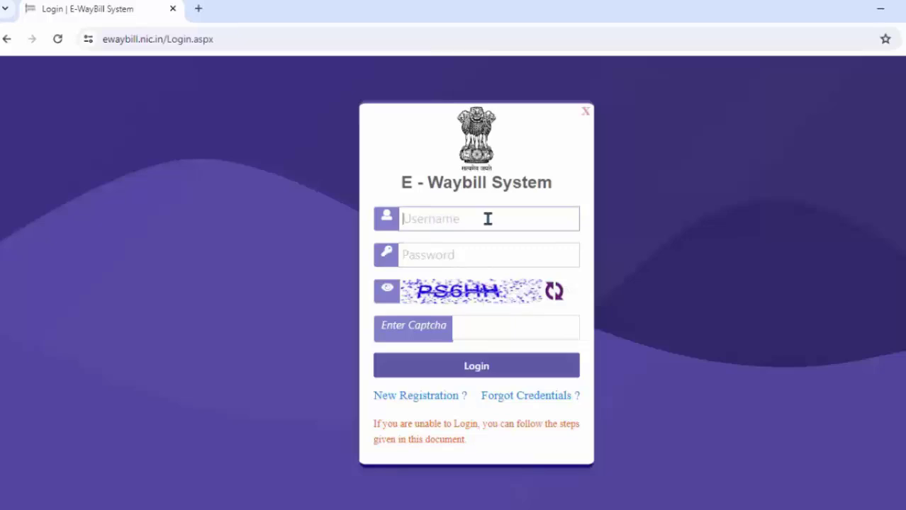
{"action": "left_click", "coordinate": [464, 249]}
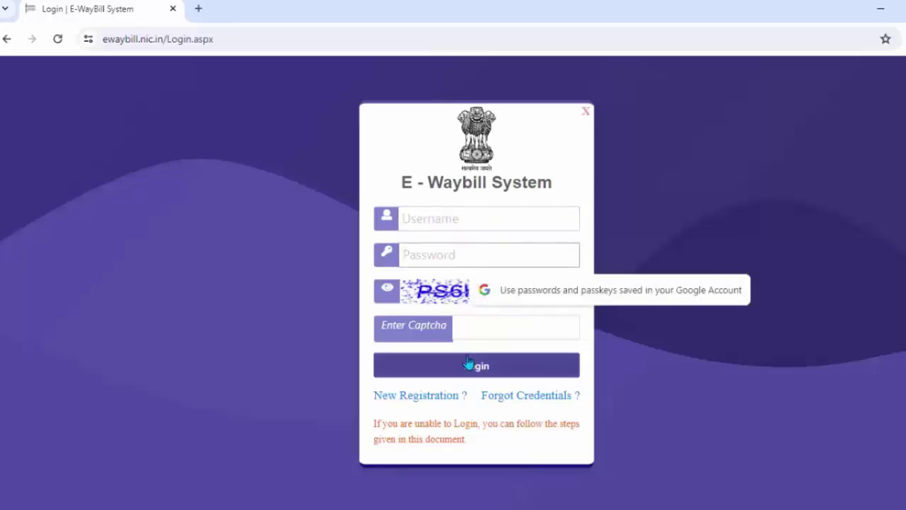